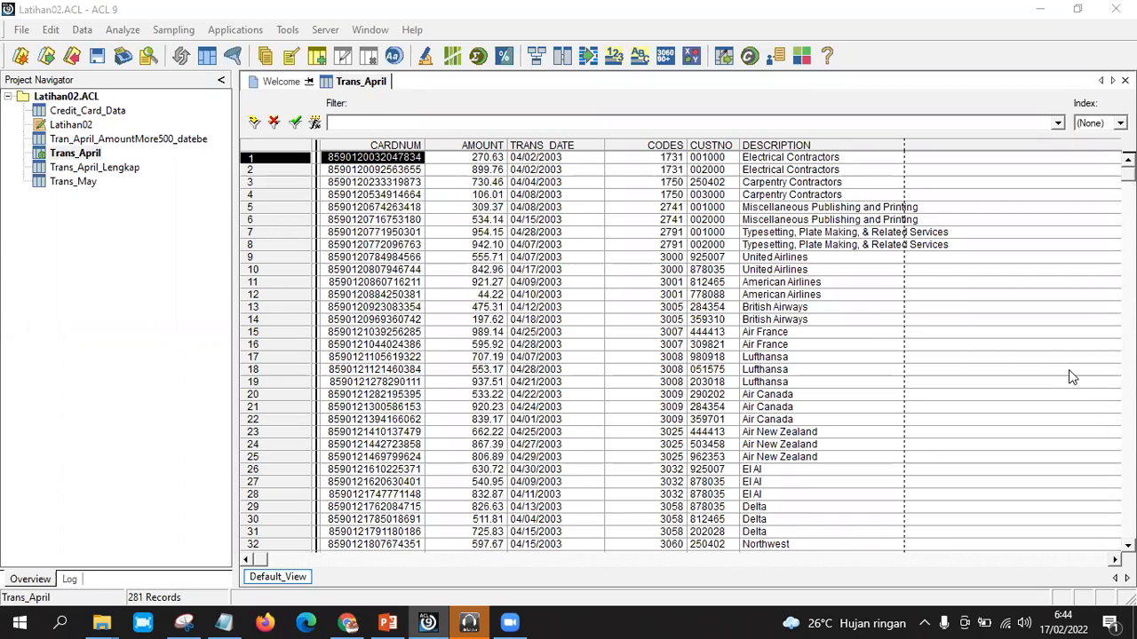
{"action": "left_click", "coordinate": [124, 30]}
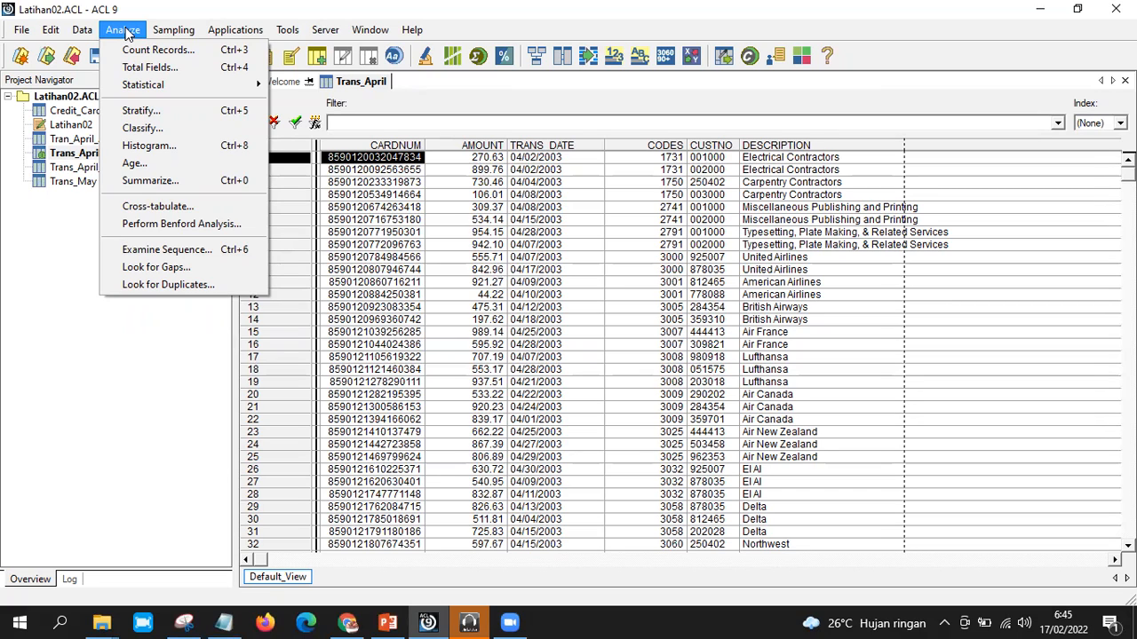
{"action": "left_click", "coordinate": [126, 33]}
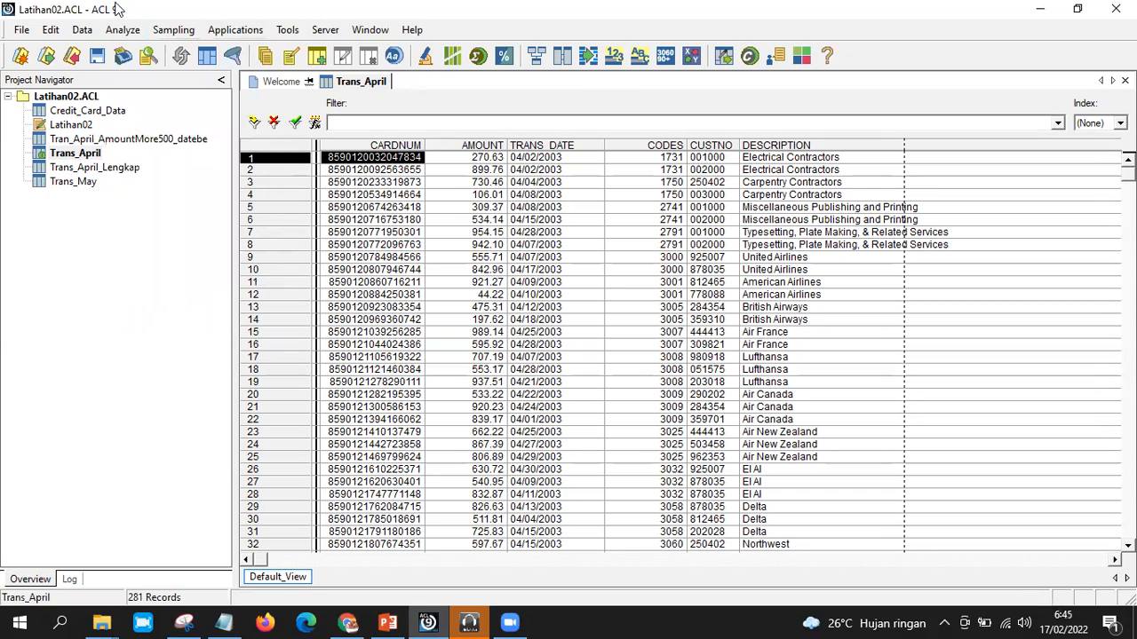
{"action": "left_click", "coordinate": [123, 29]}
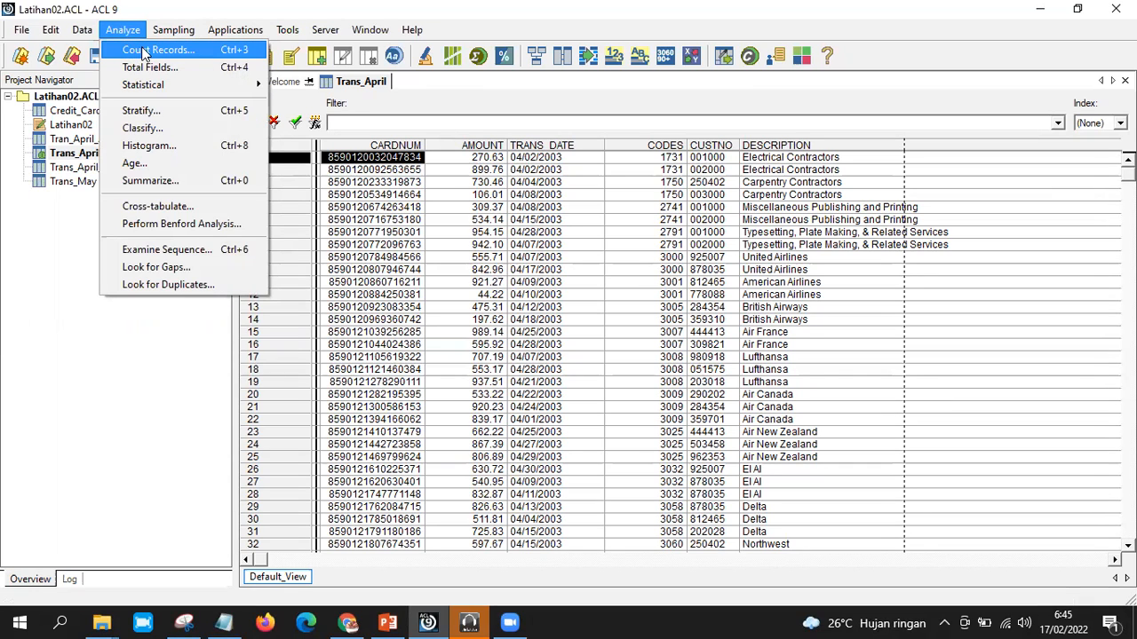
{"action": "left_click", "coordinate": [514, 222]}
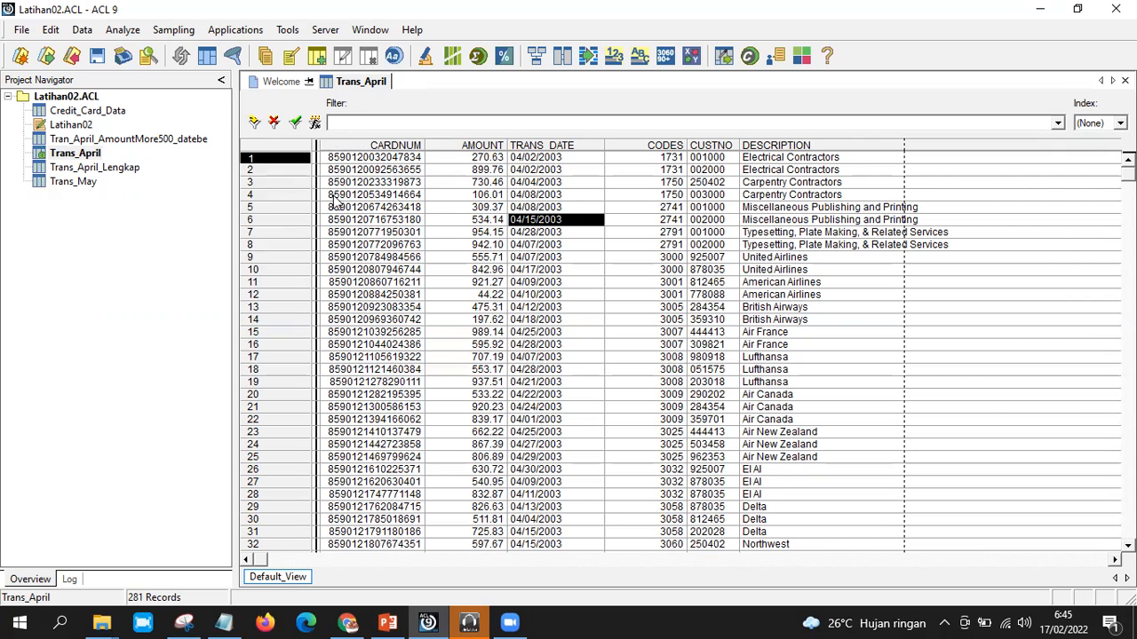
{"action": "left_click", "coordinate": [86, 157]}
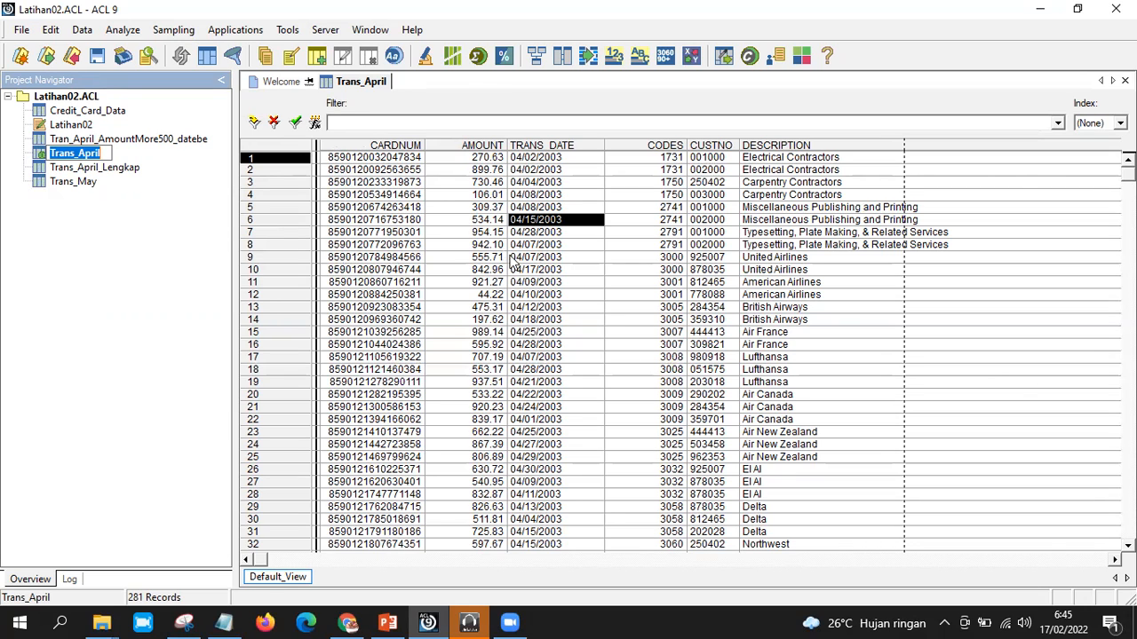
{"action": "left_click", "coordinate": [632, 183]}
{"action": "left_click", "coordinate": [528, 158]}
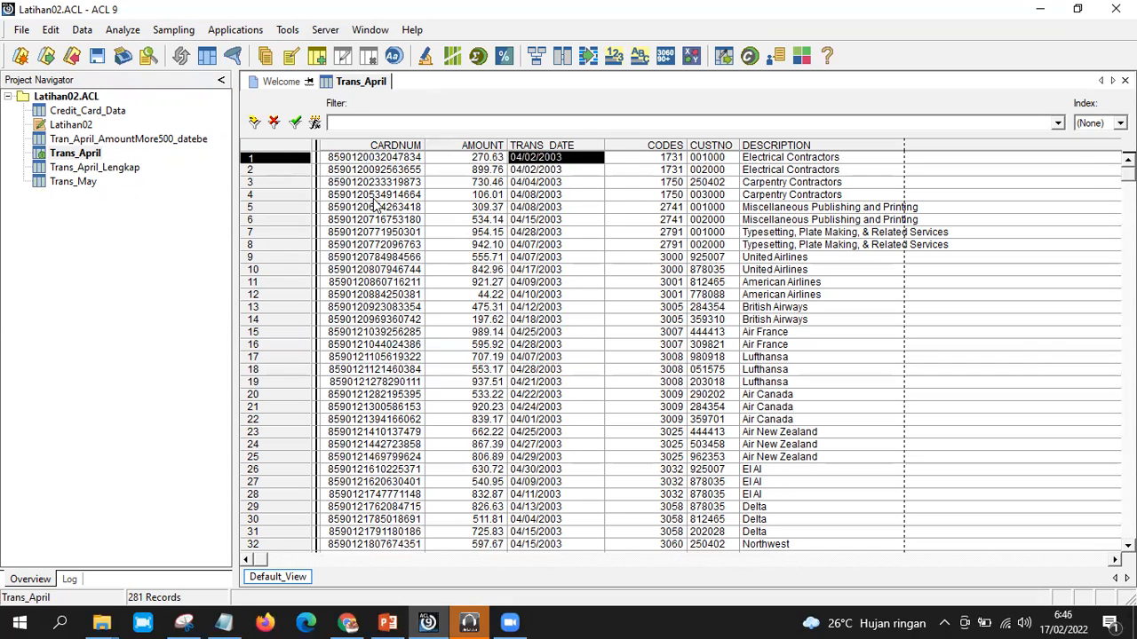
{"action": "left_click", "coordinate": [124, 32]}
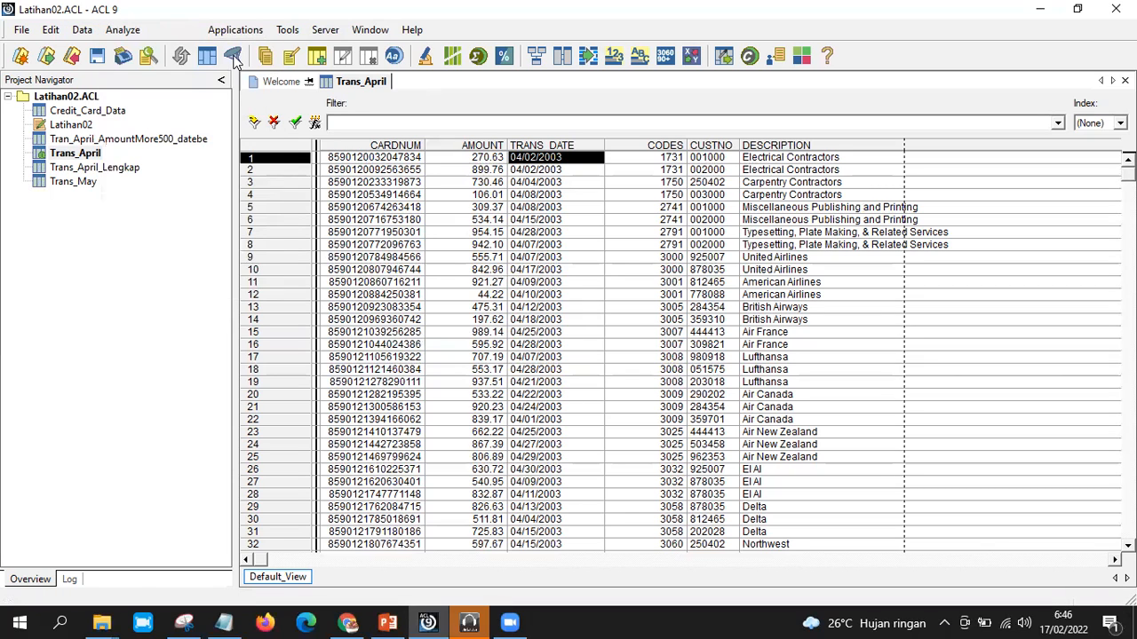
{"action": "left_click", "coordinate": [401, 183]}
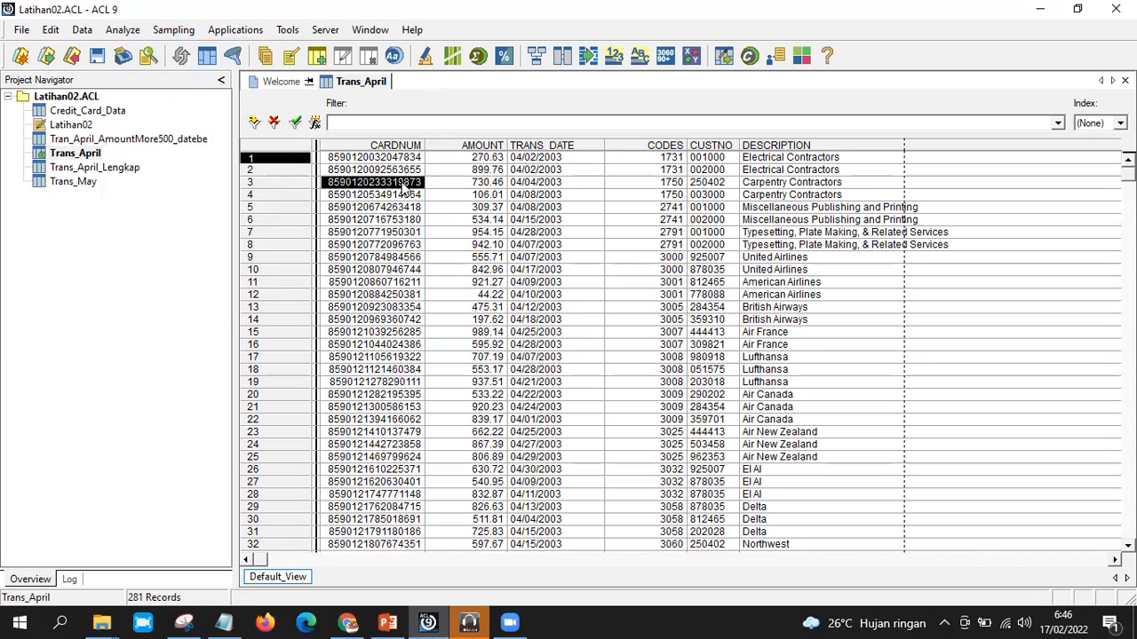
{"action": "left_click", "coordinate": [75, 155]}
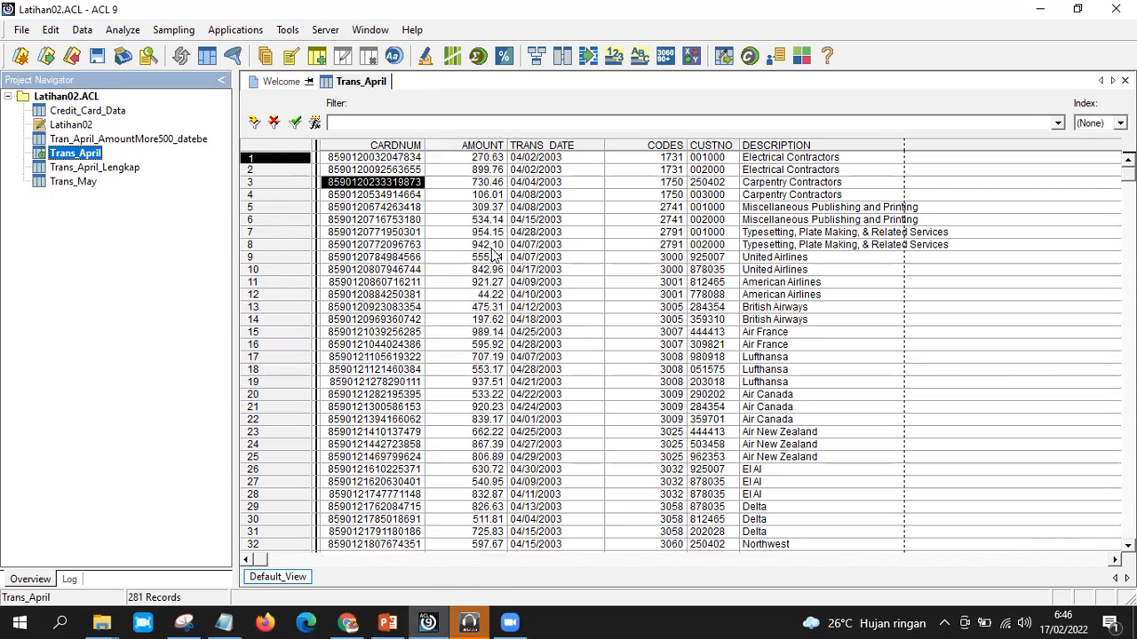
Count the records in the Trans_April table that meet the condition AMOUNT > 500
{"action": "left_click", "coordinate": [85, 33]}
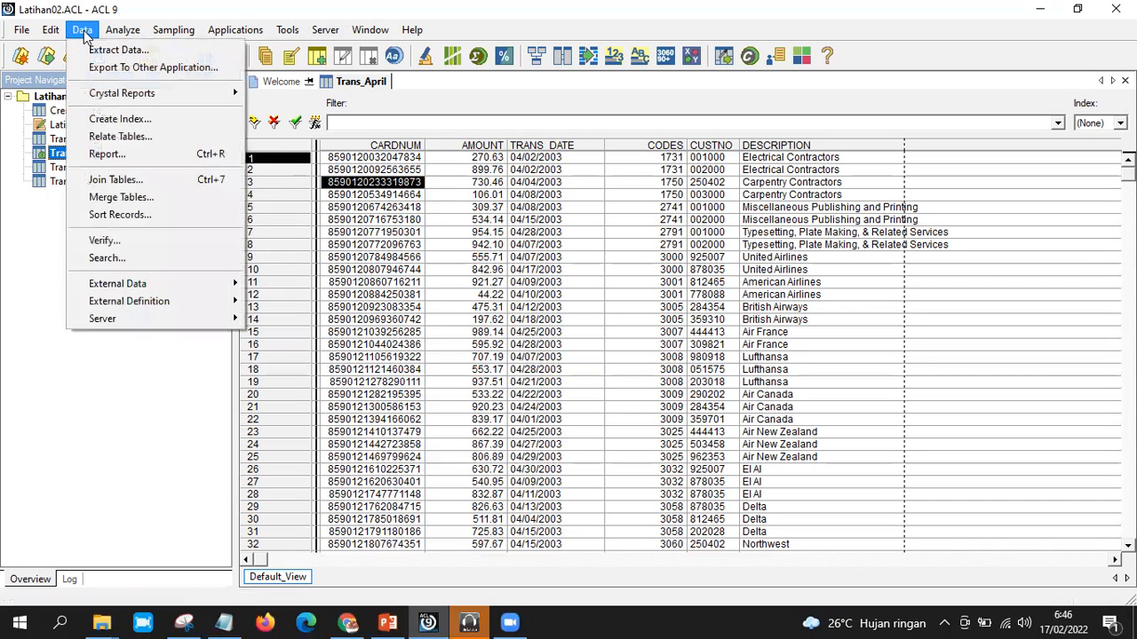
{"action": "mouse_move", "coordinate": [121, 32]}
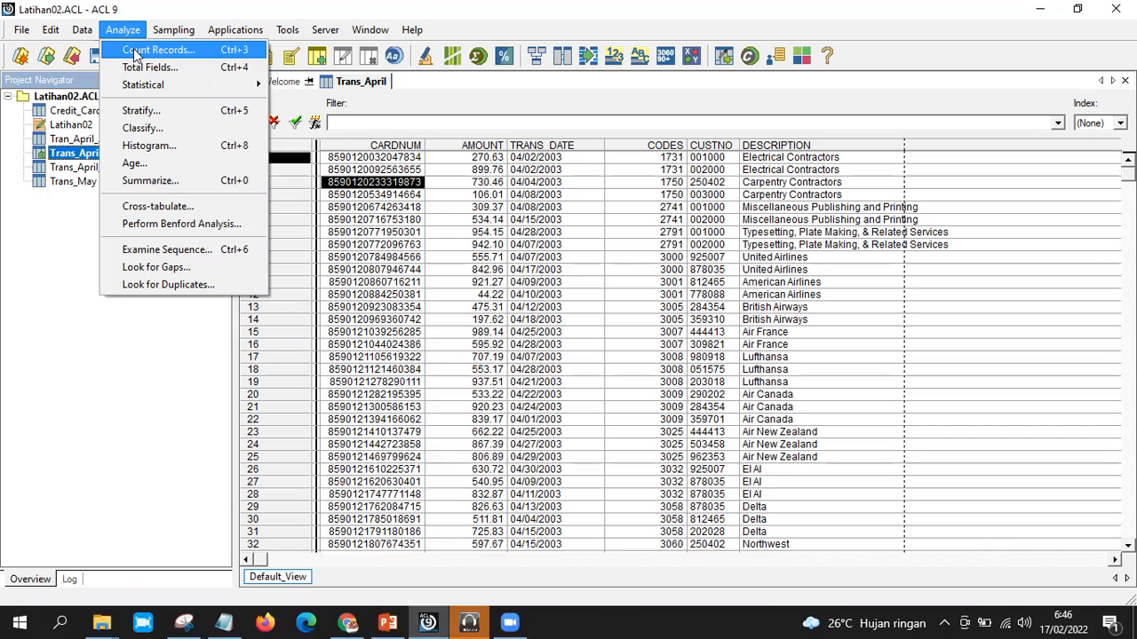
{"action": "left_click", "coordinate": [142, 50]}
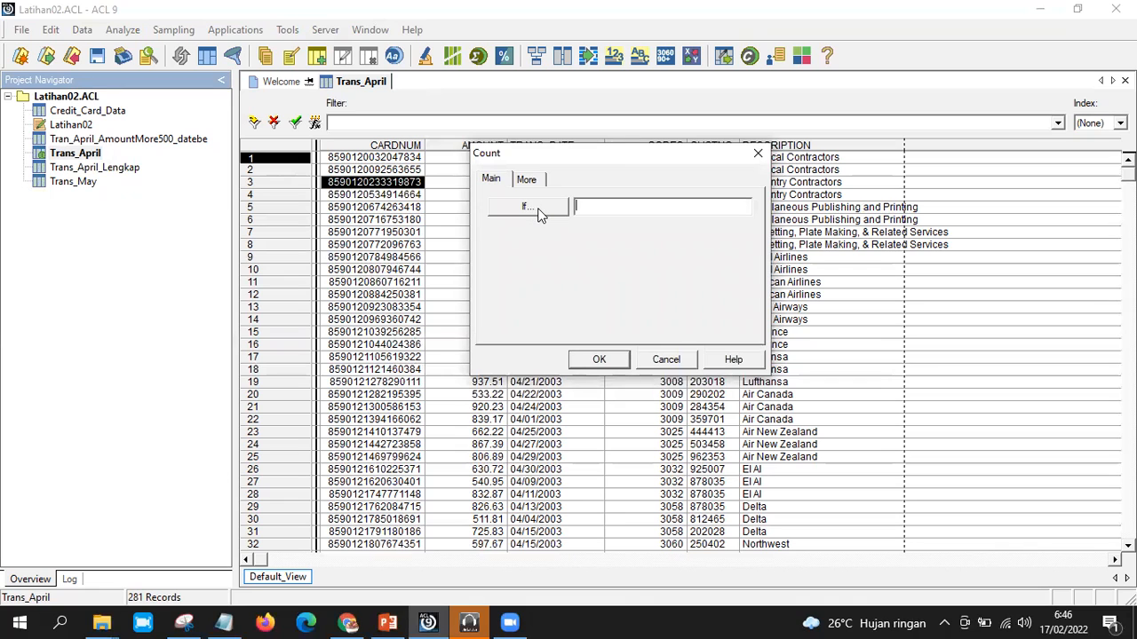
{"action": "left_click", "coordinate": [539, 208]}
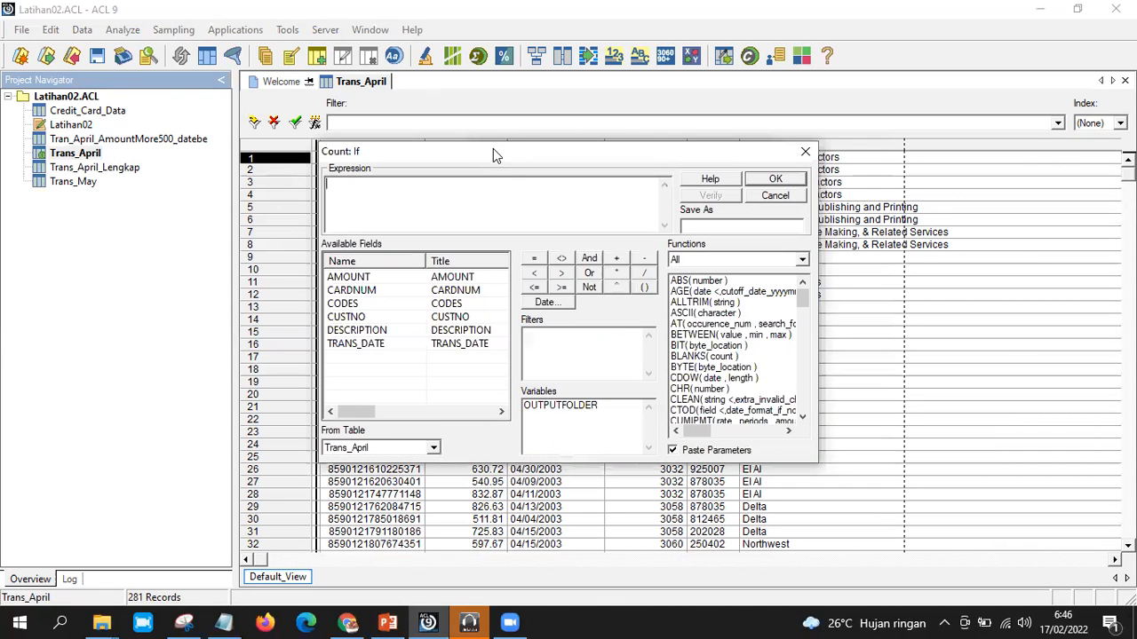
{"action": "left_click_drag", "start_coordinate": [494, 150], "coordinate": [654, 148]}
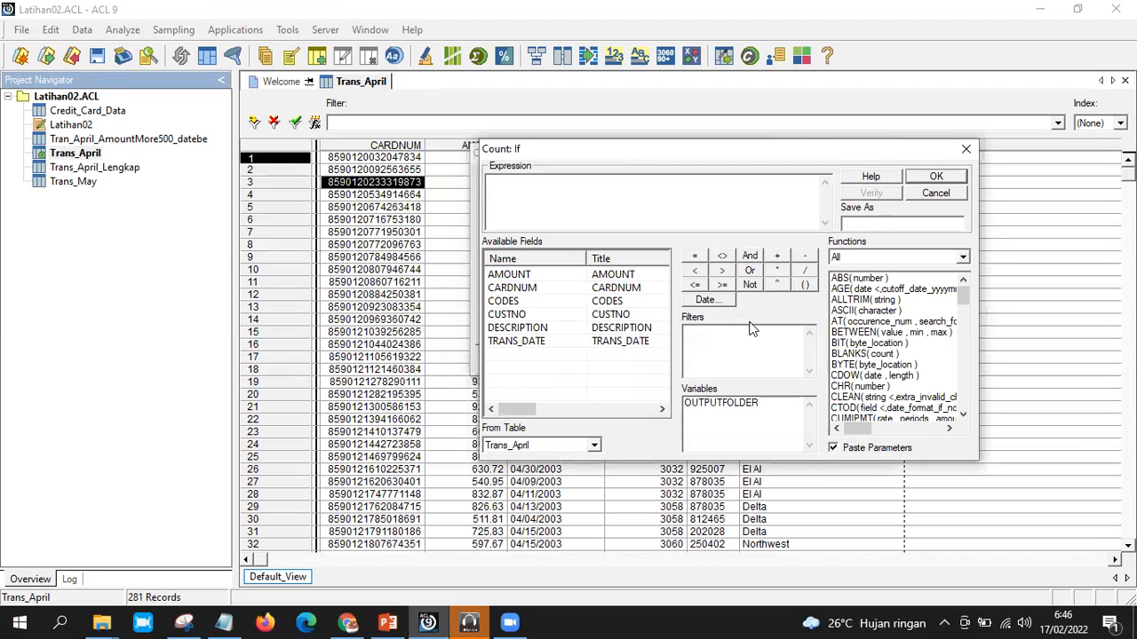
{"action": "double_click", "coordinate": [597, 277]}
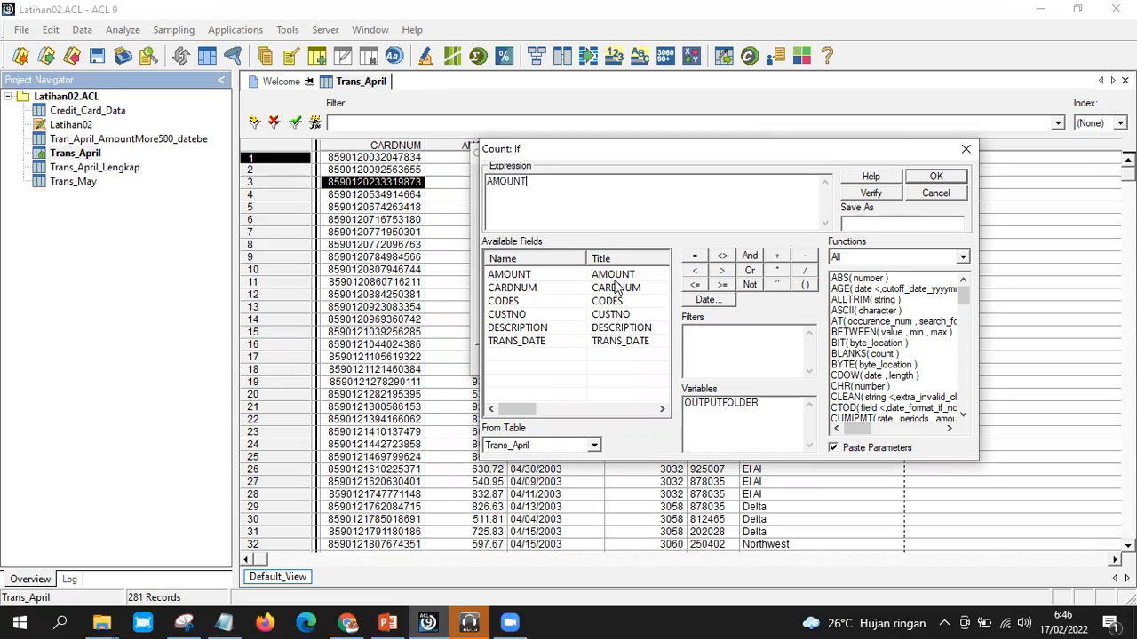
{"action": "left_click", "coordinate": [721, 270]}
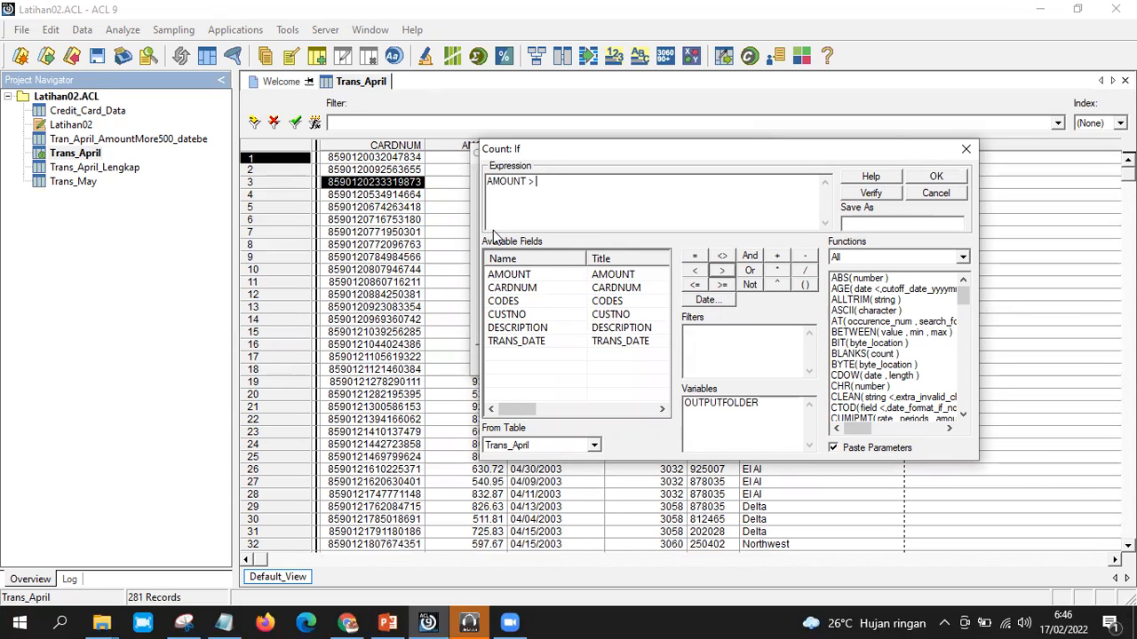
{"action": "type", "text": "500"}
{"action": "left_click", "coordinate": [934, 178]}
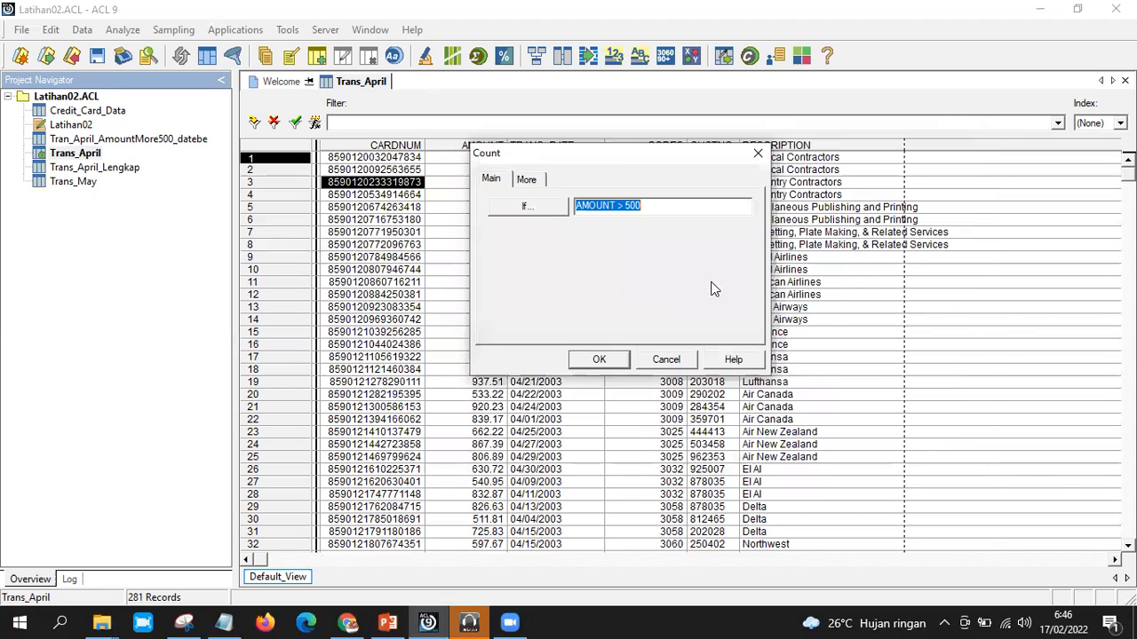
{"action": "left_click", "coordinate": [600, 361]}
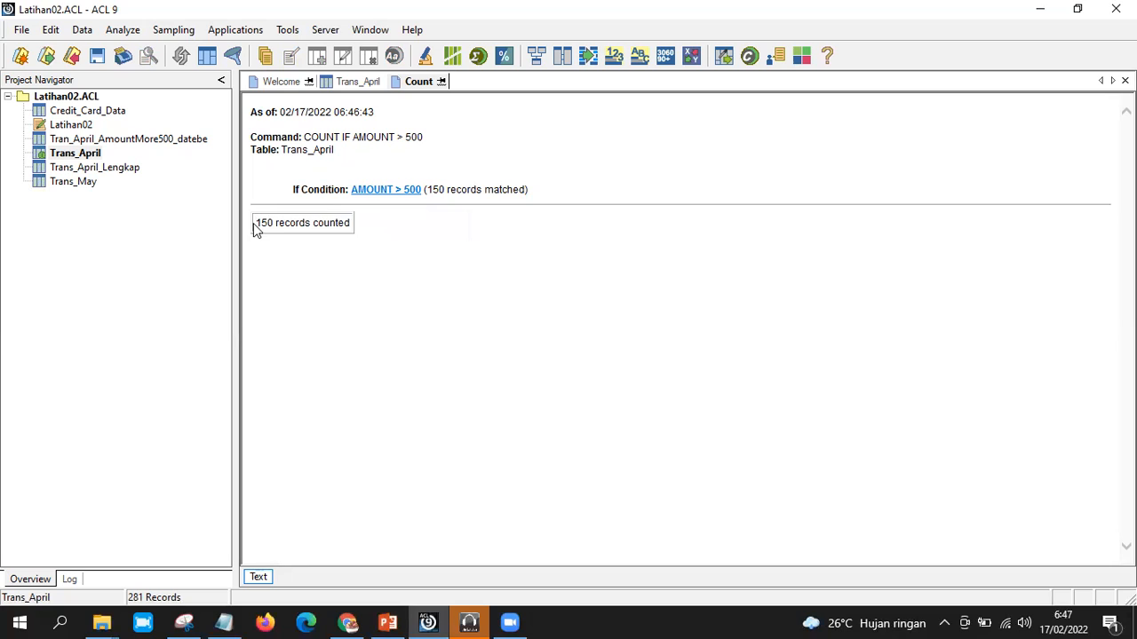
Open the Trans_April records behind the AMOUNT > 500 count condition and look through the filtered list
{"action": "left_click_drag", "start_coordinate": [255, 229], "coordinate": [352, 229]}
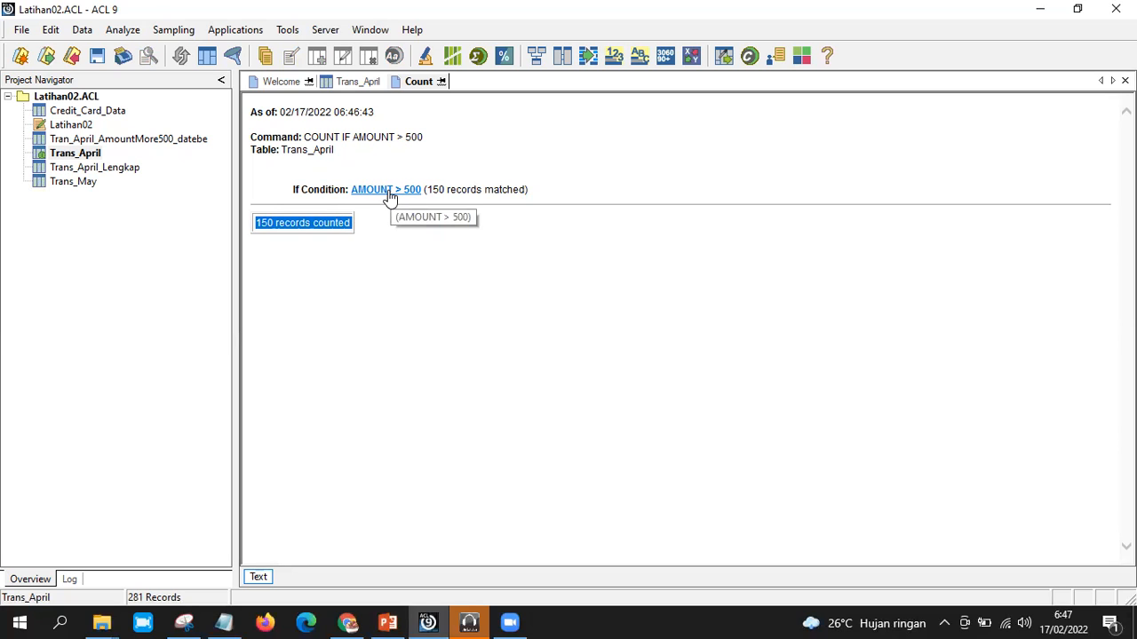
{"action": "left_click", "coordinate": [389, 195]}
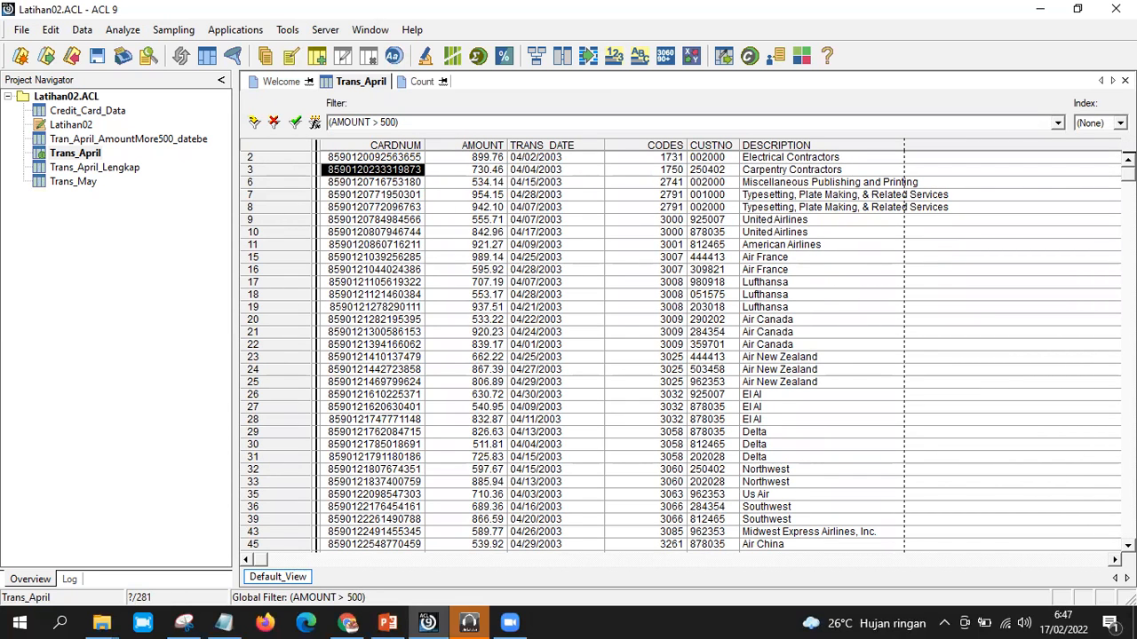
{"action": "scroll", "coordinate": [683, 350], "scroll_direction": "down", "scroll_amount": 10}
{"action": "scroll", "coordinate": [683, 350], "scroll_direction": "down", "scroll_amount": 9}
{"action": "scroll", "coordinate": [684, 350], "scroll_direction": "down", "scroll_amount": 18}
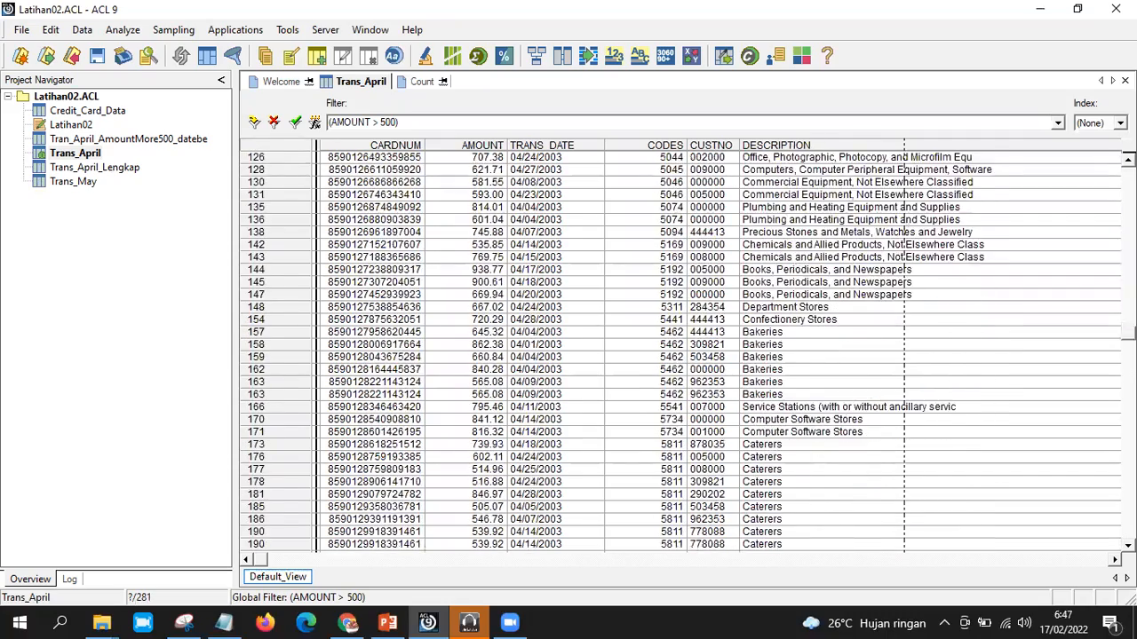
{"action": "scroll", "coordinate": [684, 351], "scroll_direction": "up", "scroll_amount": 2}
{"action": "scroll", "coordinate": [684, 351], "scroll_direction": "up", "scroll_amount": 20}
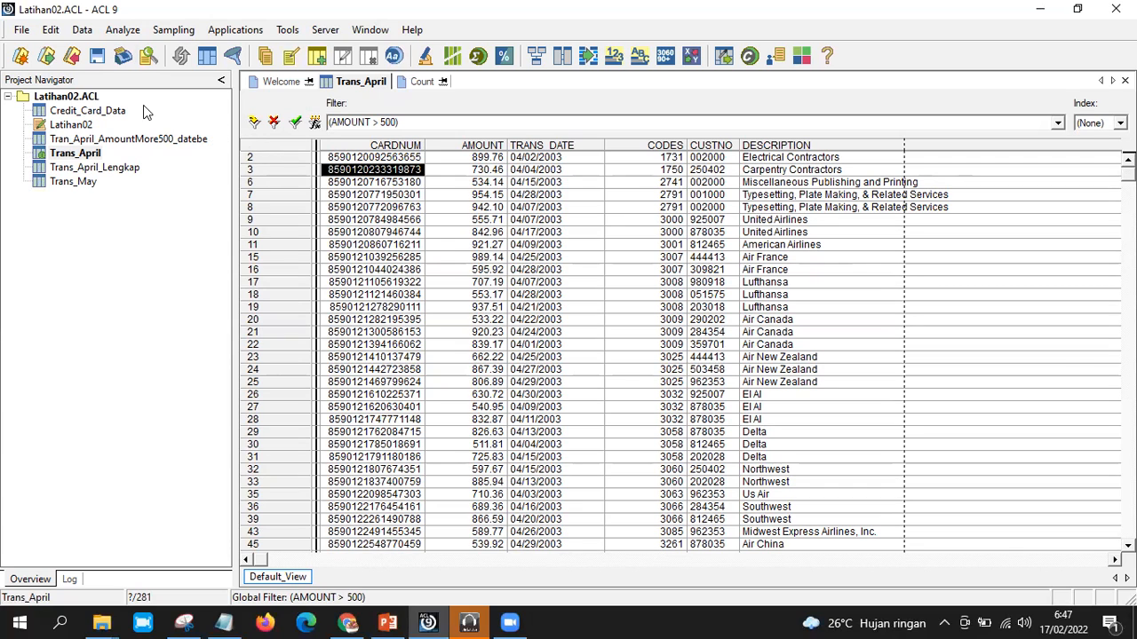
Clear the AMOUNT > 500 filter from the Trans_April view
{"action": "left_click", "coordinate": [87, 155]}
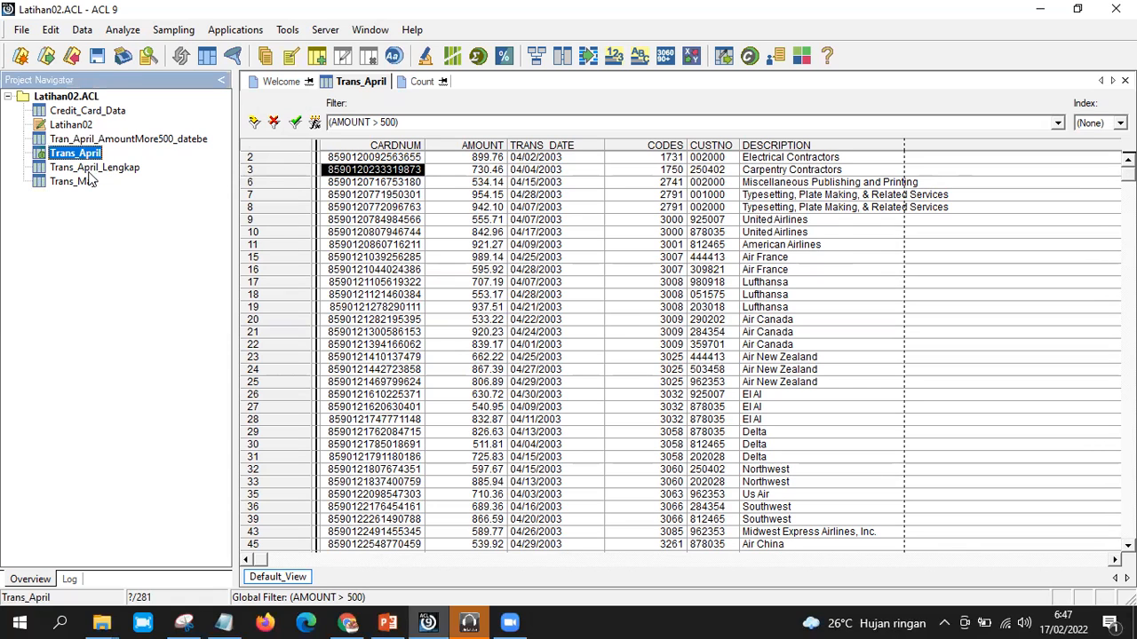
{"action": "left_click", "coordinate": [415, 122]}
{"action": "key", "text": "BackSpace"}
{"action": "key", "text": "Return"}
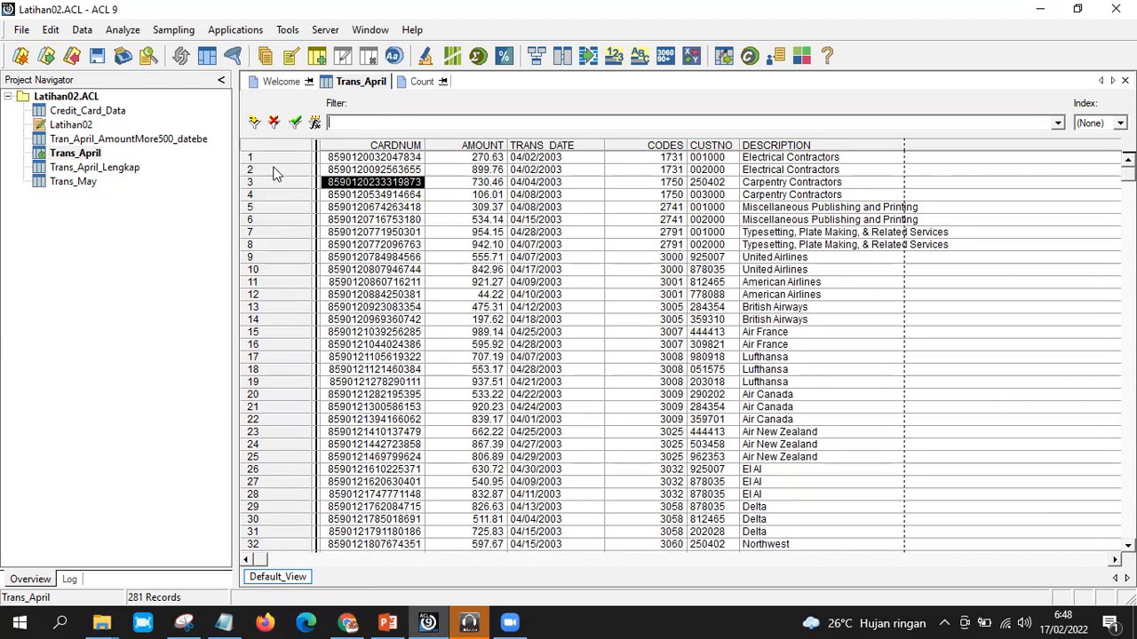
Start a new record count on Trans_April and build the condition AMOUNT > 500 AND TRANS_DATE> in its expression
{"action": "left_click", "coordinate": [120, 32]}
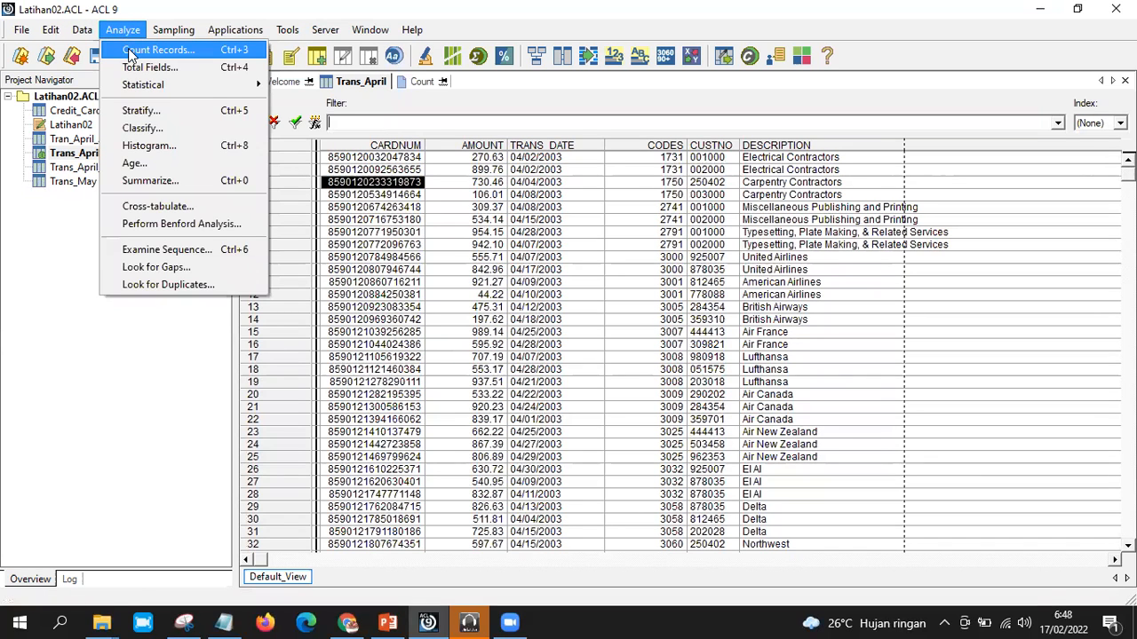
{"action": "left_click", "coordinate": [131, 52]}
{"action": "left_click", "coordinate": [487, 265]}
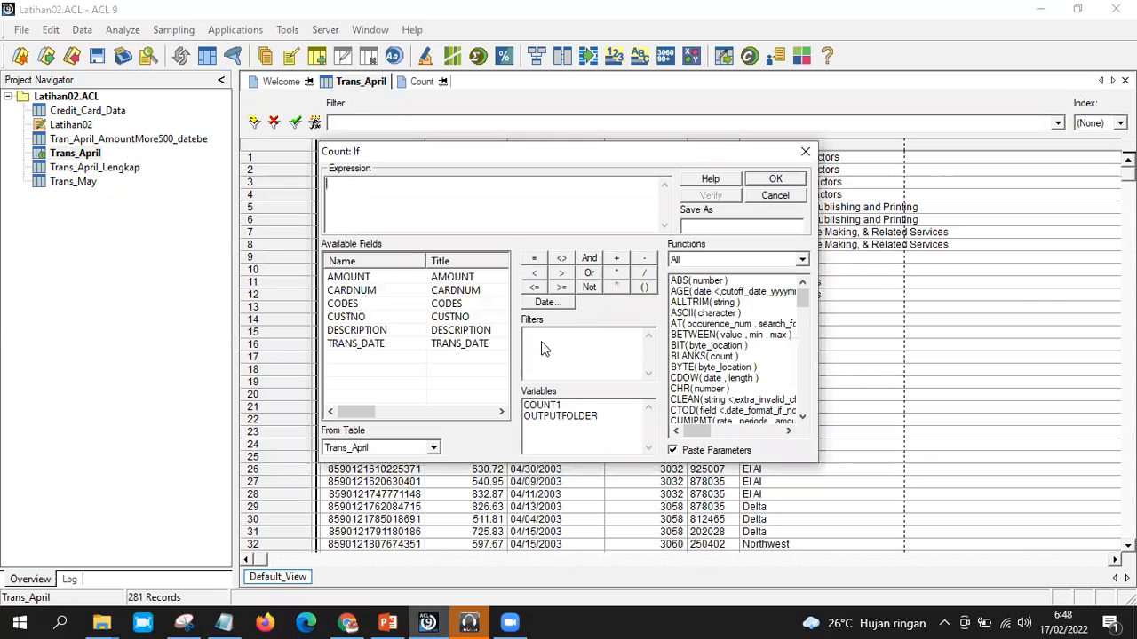
{"action": "double_click", "coordinate": [408, 277]}
{"action": "left_click", "coordinate": [562, 273]}
{"action": "type", "text": "50"}
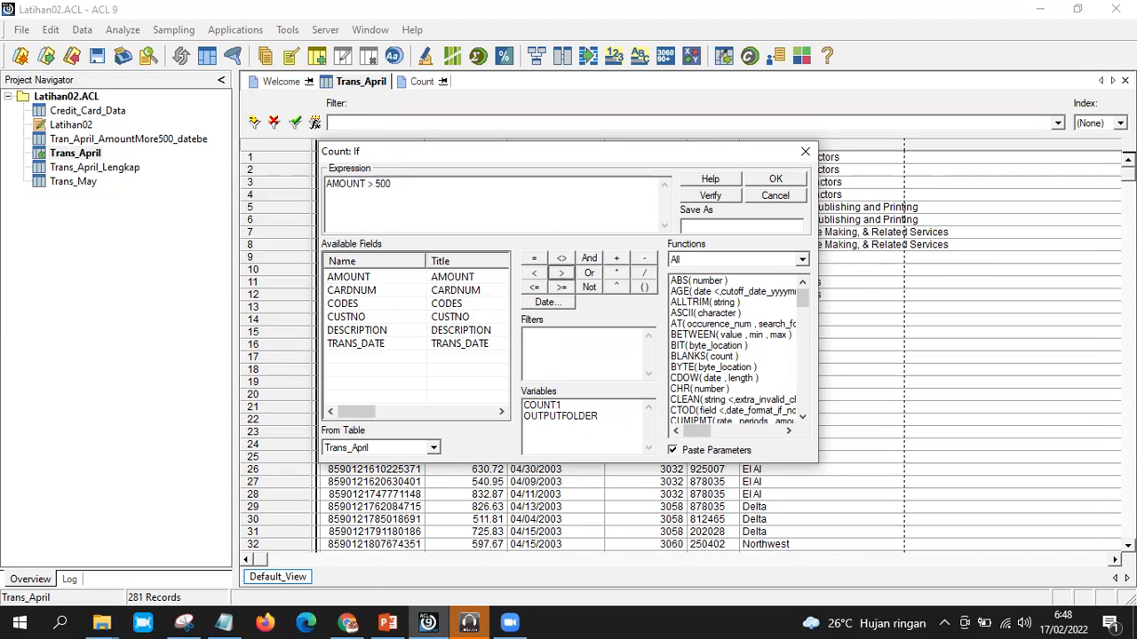
{"action": "type", "text": "0"}
{"action": "left_click", "coordinate": [589, 259]}
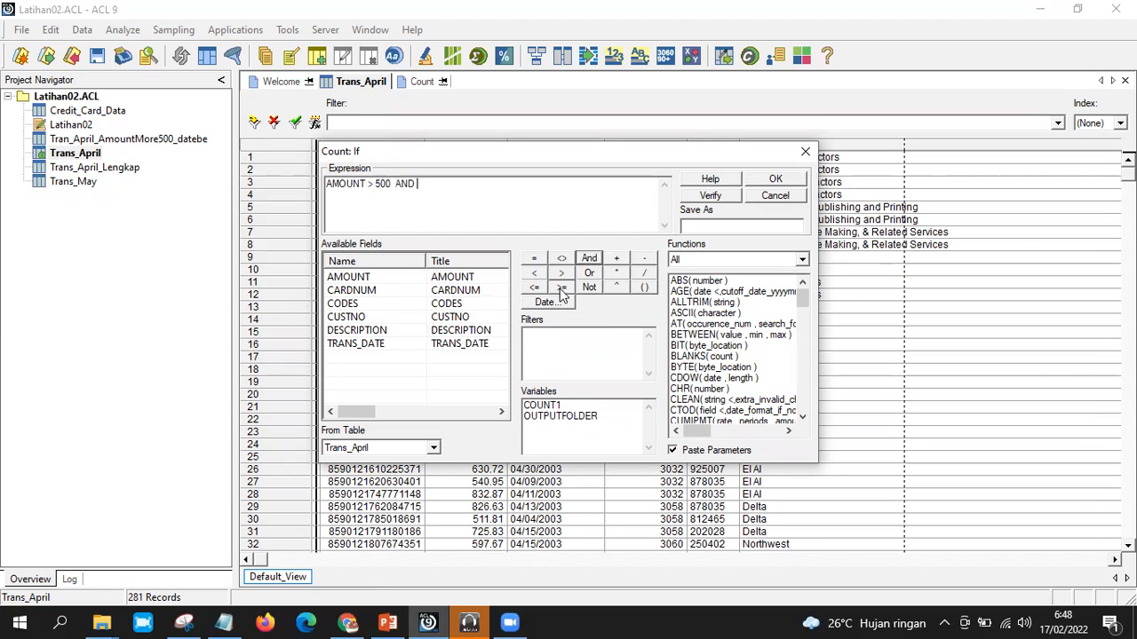
{"action": "double_click", "coordinate": [386, 348]}
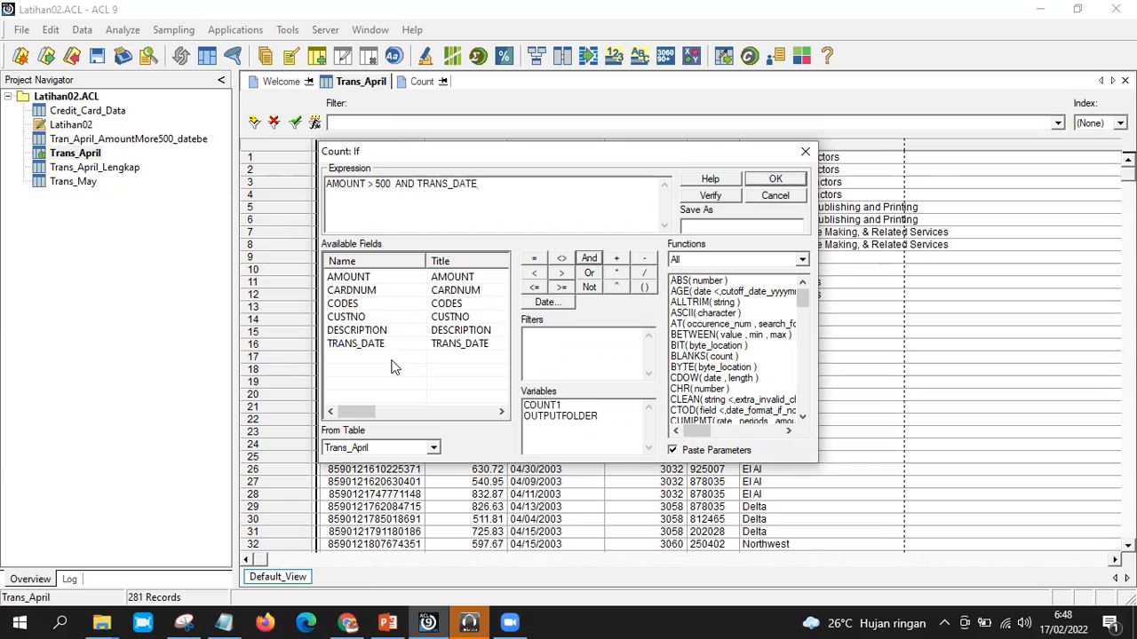
{"action": "type", "text": ">"}
{"action": "left_click_drag", "start_coordinate": [626, 151], "coordinate": [801, 83]}
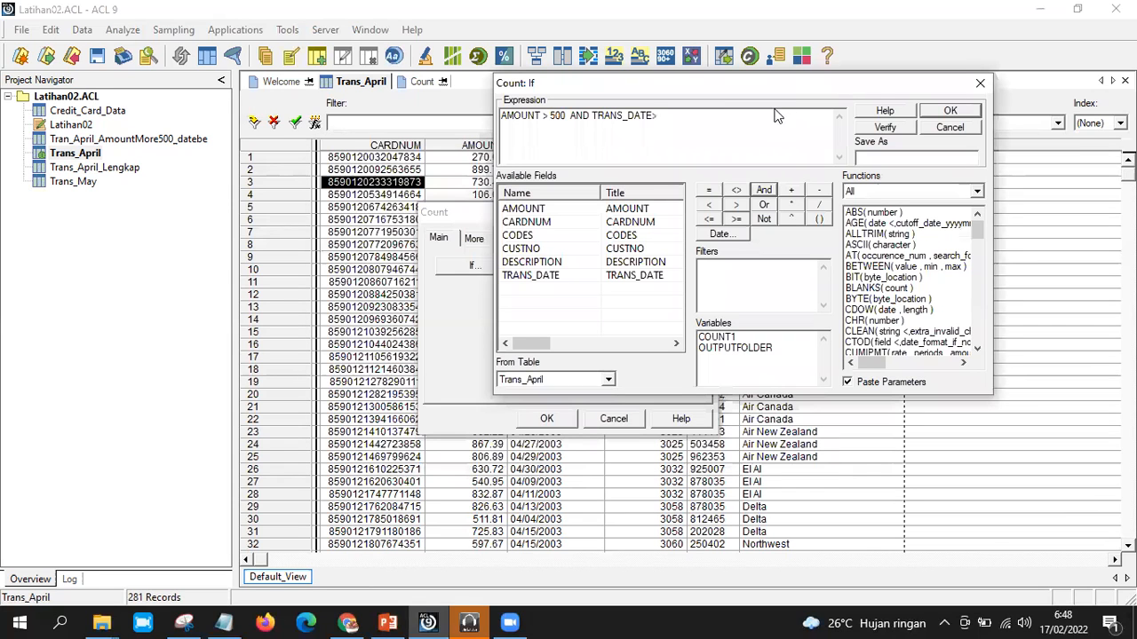
Complete the transaction date comparison in the count condition with the date 20 April 2002
{"action": "left_click", "coordinate": [718, 232]}
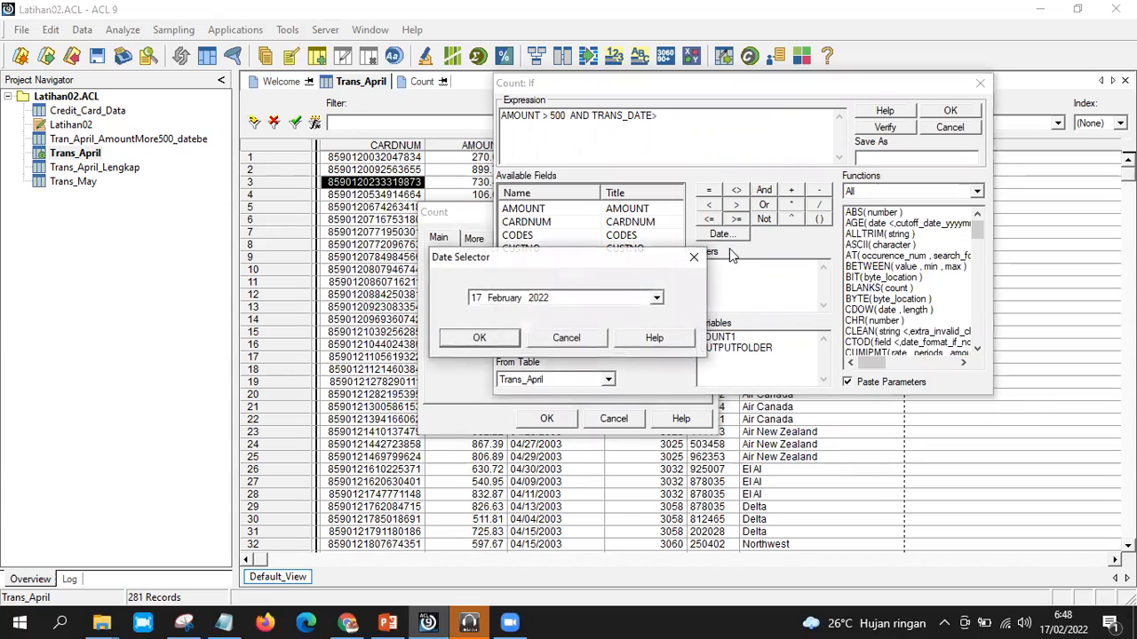
{"action": "left_click", "coordinate": [475, 298]}
{"action": "key", "text": "Down"}
{"action": "key", "text": "Up"}
{"action": "key", "text": "Up"}
{"action": "key", "text": "Up"}
{"action": "left_click", "coordinate": [534, 298]}
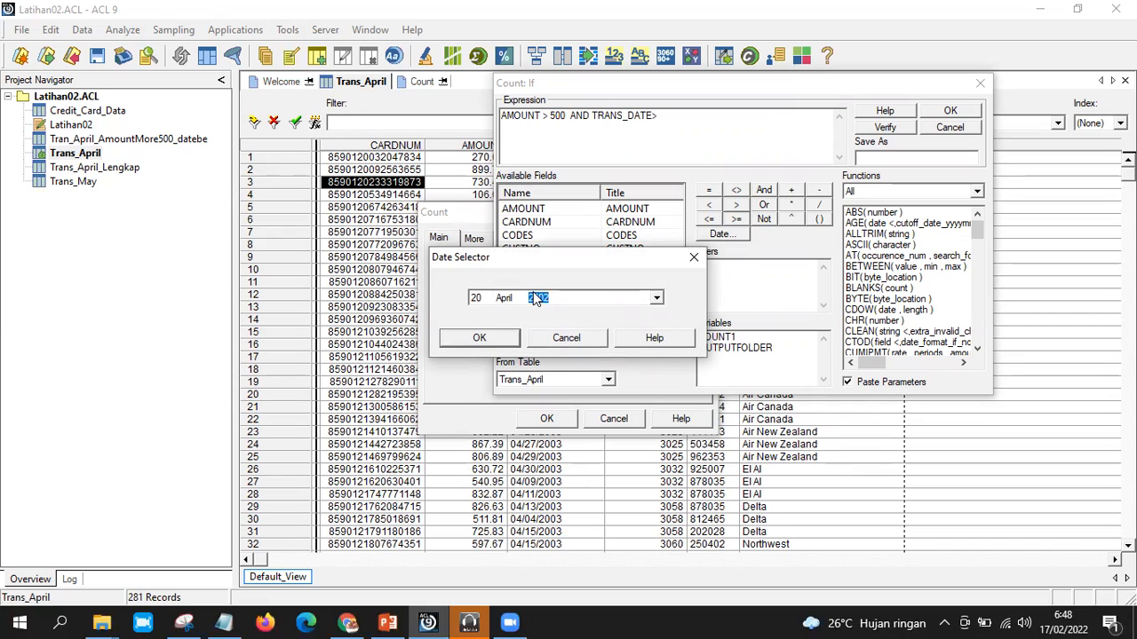
{"action": "left_click", "coordinate": [513, 339]}
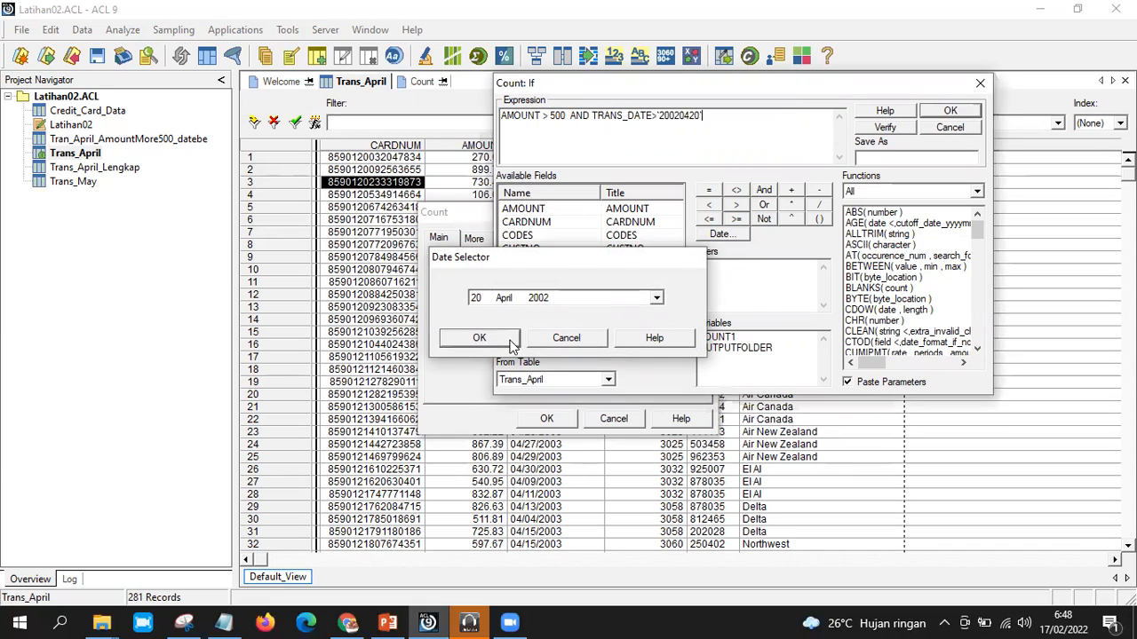
Run the count with the combined amount and date condition and open the matching Trans_April records
{"action": "left_click", "coordinate": [964, 115]}
{"action": "left_click", "coordinate": [543, 420]}
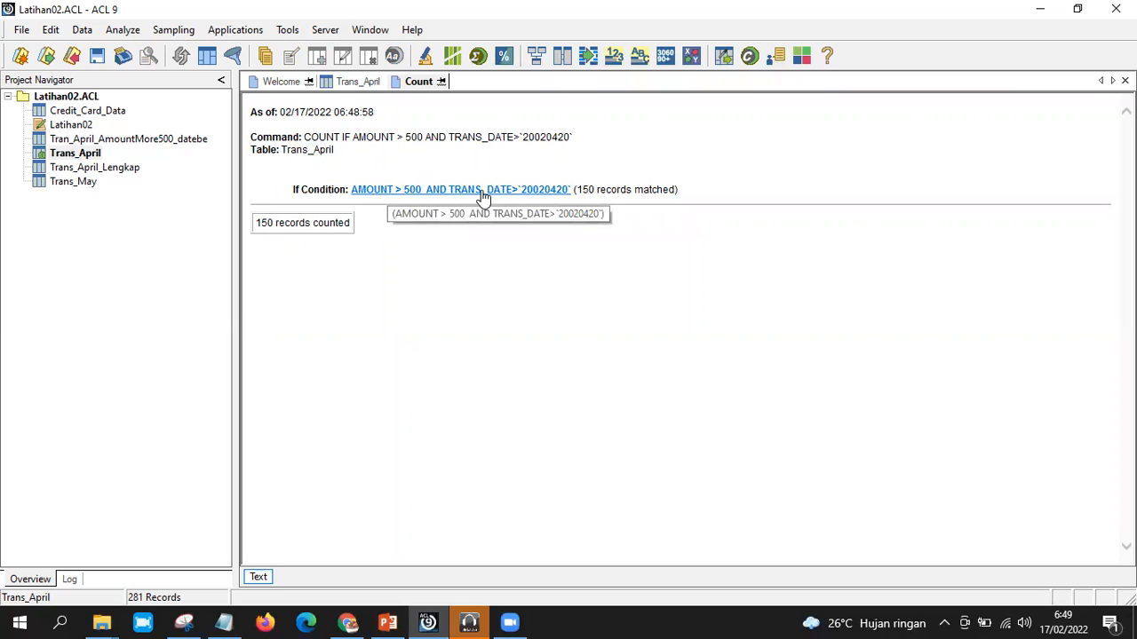
{"action": "left_click", "coordinate": [560, 190]}
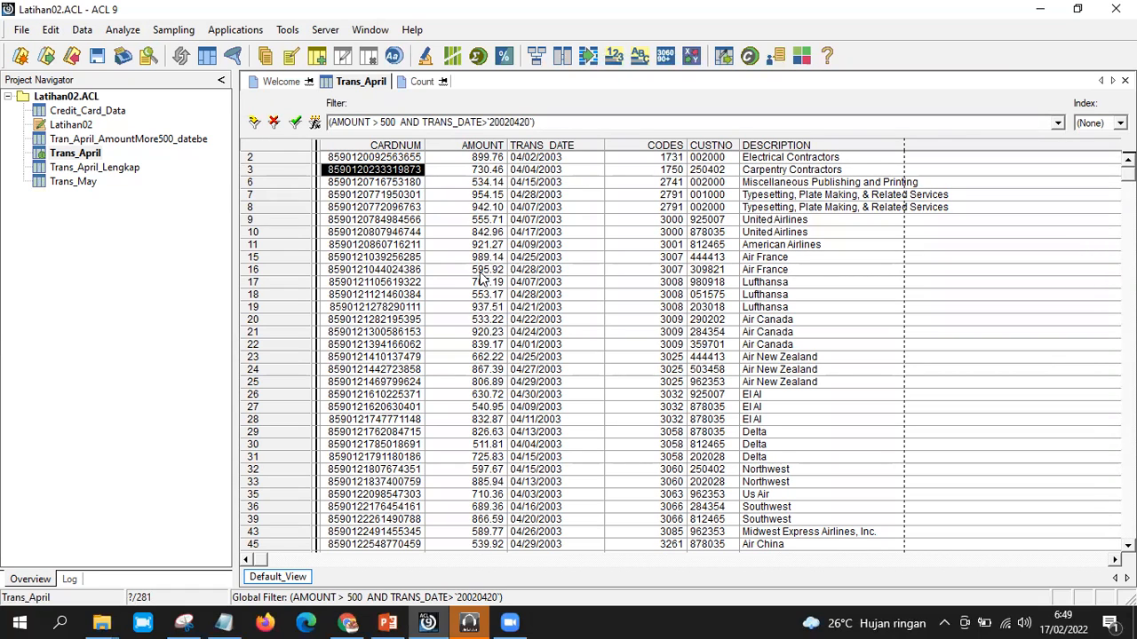
Remove the combined amount and date filter from the Trans_April view
{"action": "left_click", "coordinate": [501, 121]}
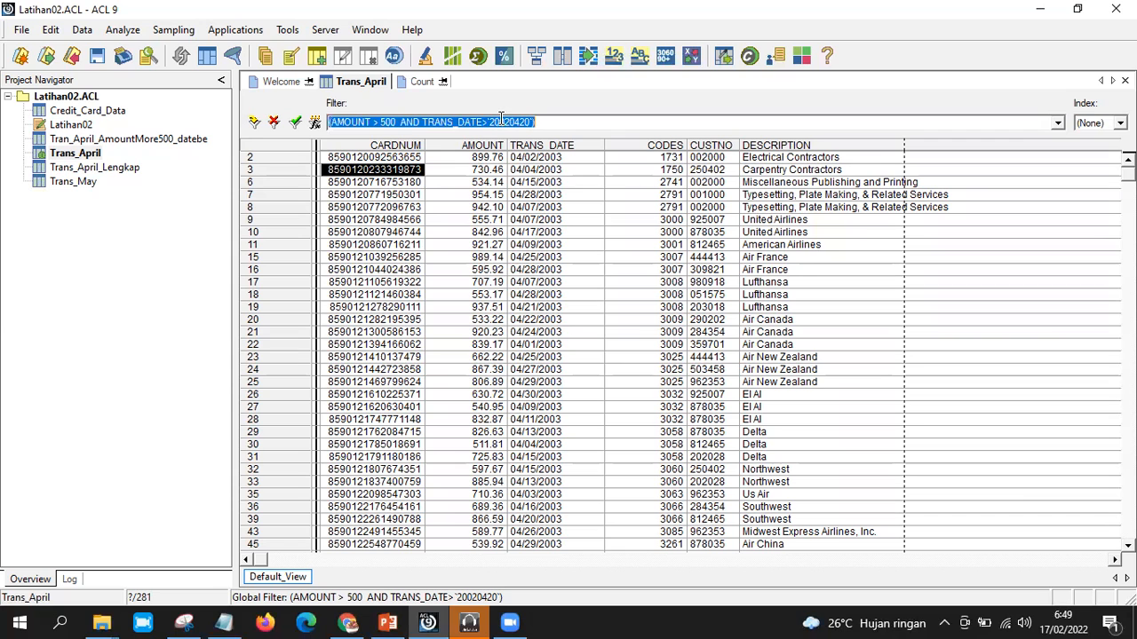
{"action": "key", "text": "BackSpace"}
{"action": "key", "text": "Return"}
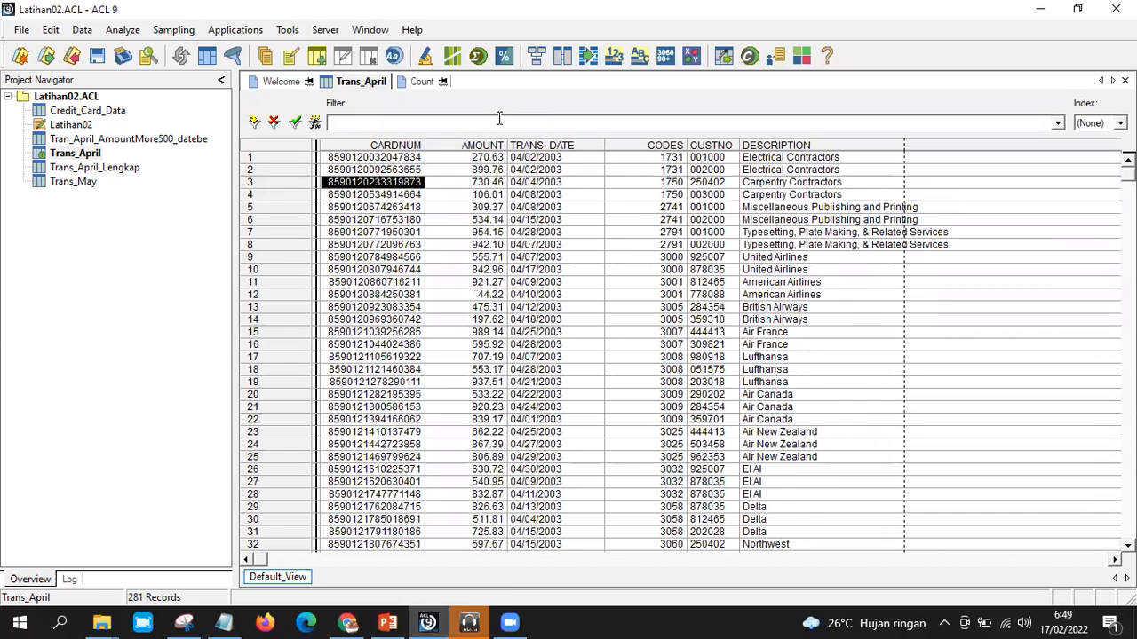
Start another record count on Trans_April and build the expression AMOUNT > 500 AND TRANS_DATE> as its condition
{"action": "left_click", "coordinate": [87, 152]}
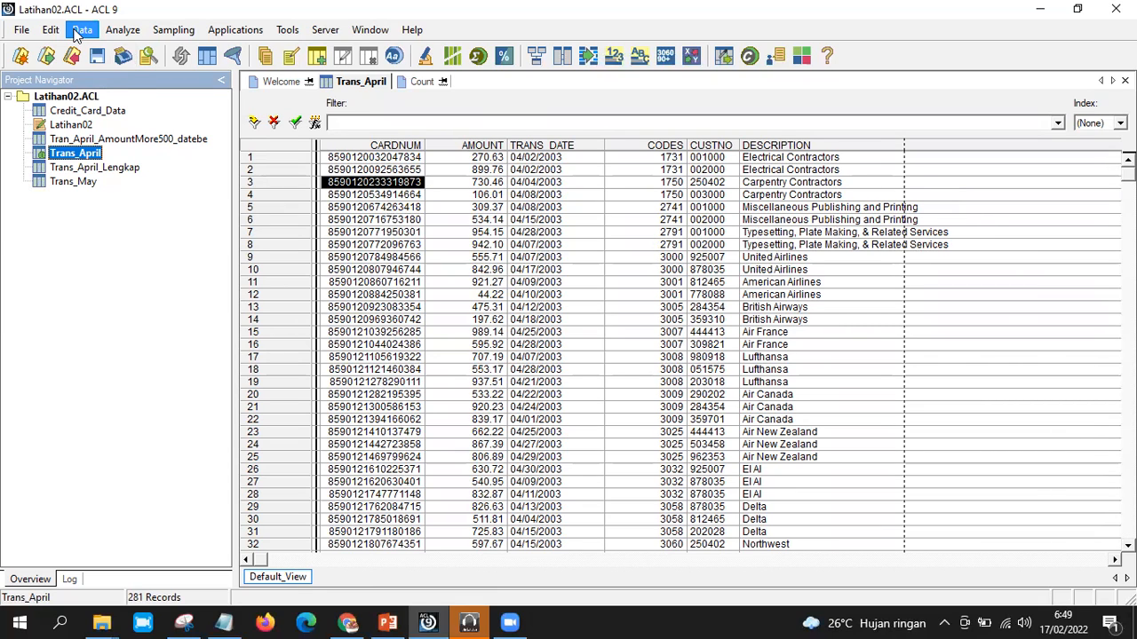
{"action": "left_click", "coordinate": [126, 32]}
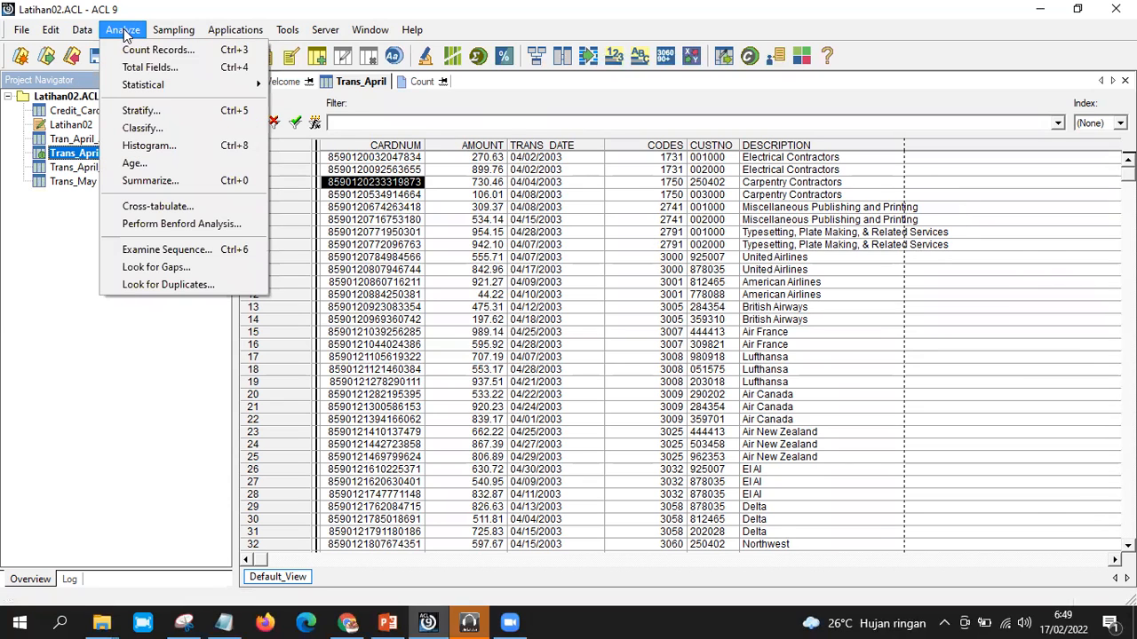
{"action": "left_click", "coordinate": [127, 51]}
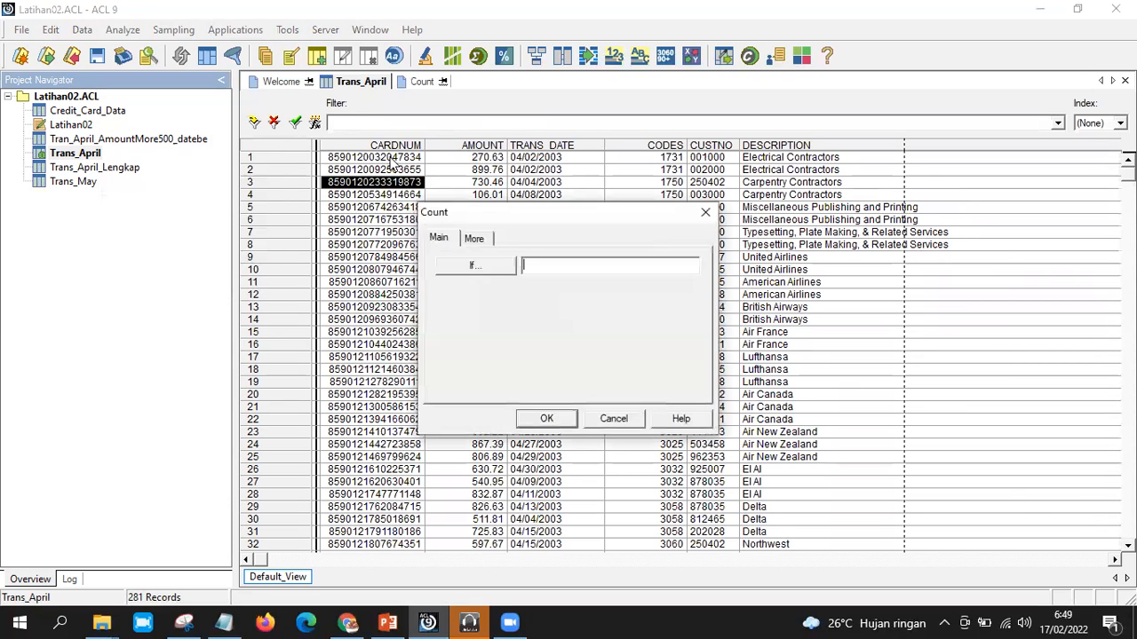
{"action": "left_click", "coordinate": [496, 265]}
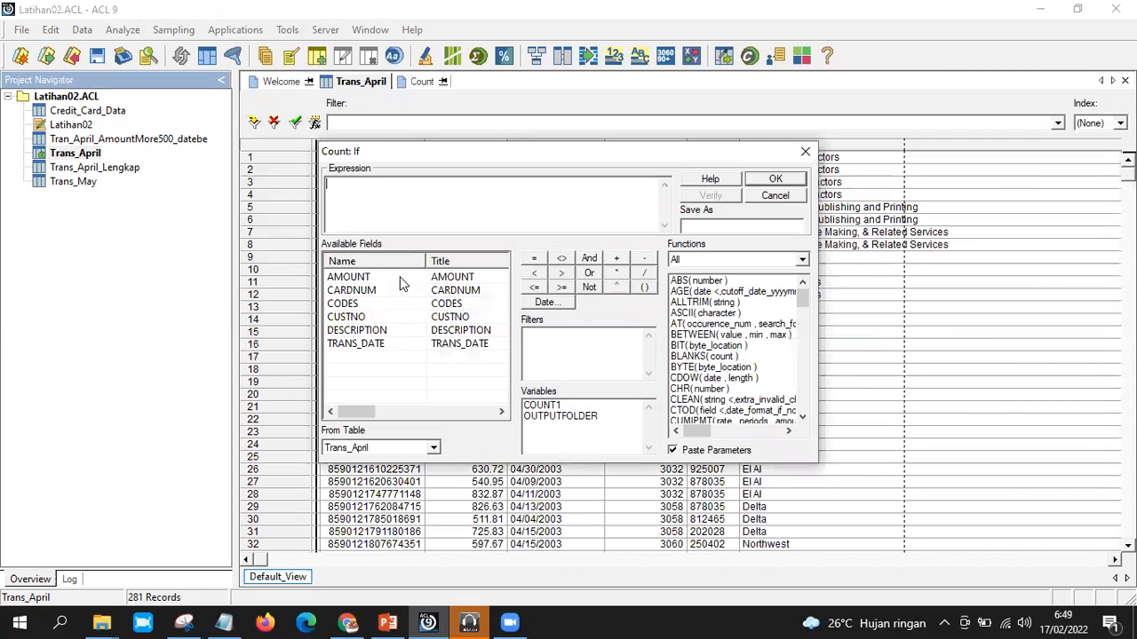
{"action": "double_click", "coordinate": [400, 280]}
{"action": "left_click", "coordinate": [561, 273]}
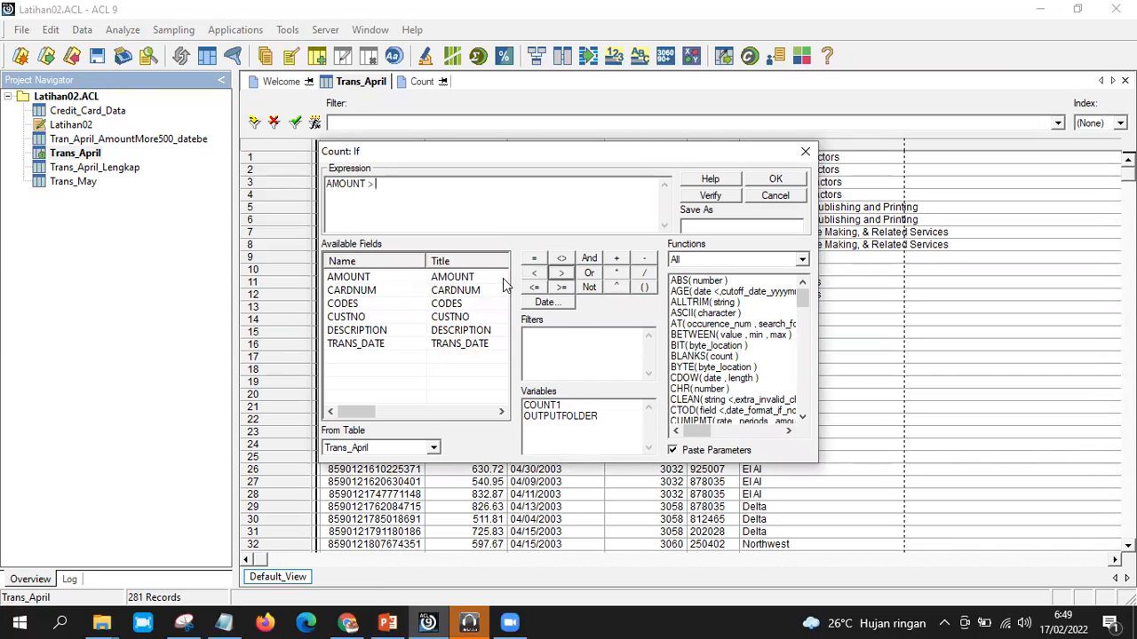
{"action": "type", "text": "500"}
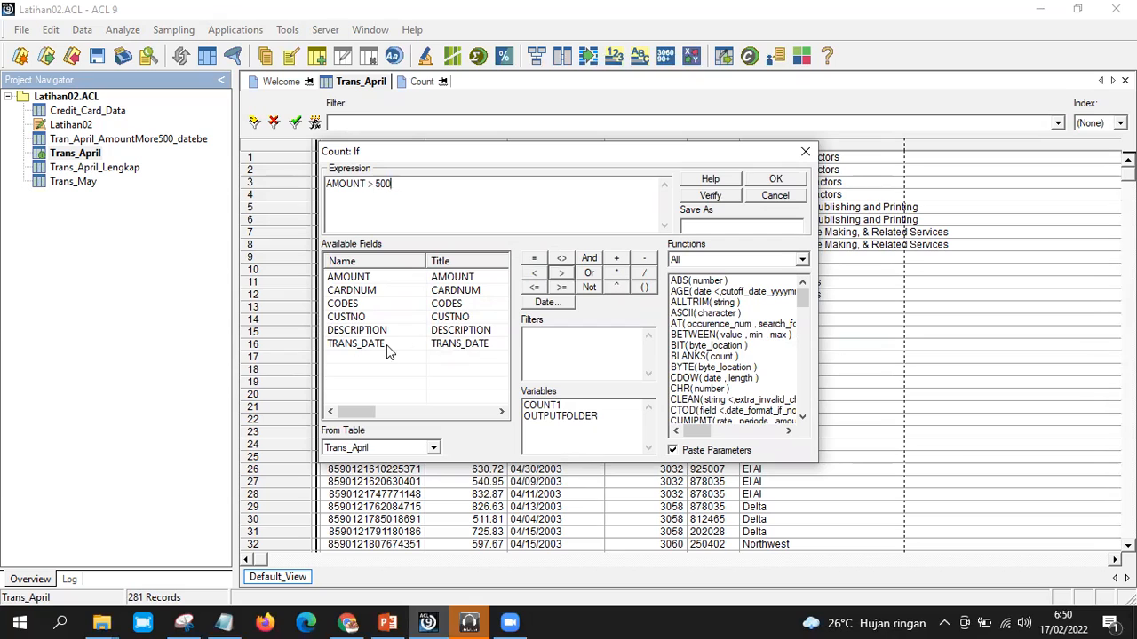
{"action": "left_click", "coordinate": [589, 258]}
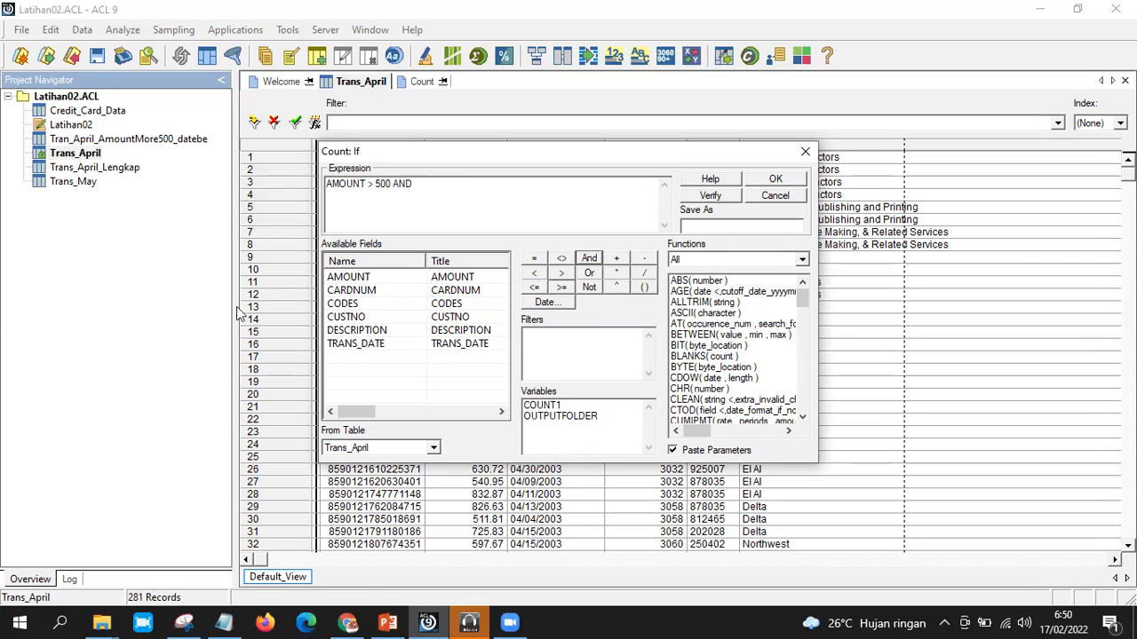
{"action": "double_click", "coordinate": [355, 344]}
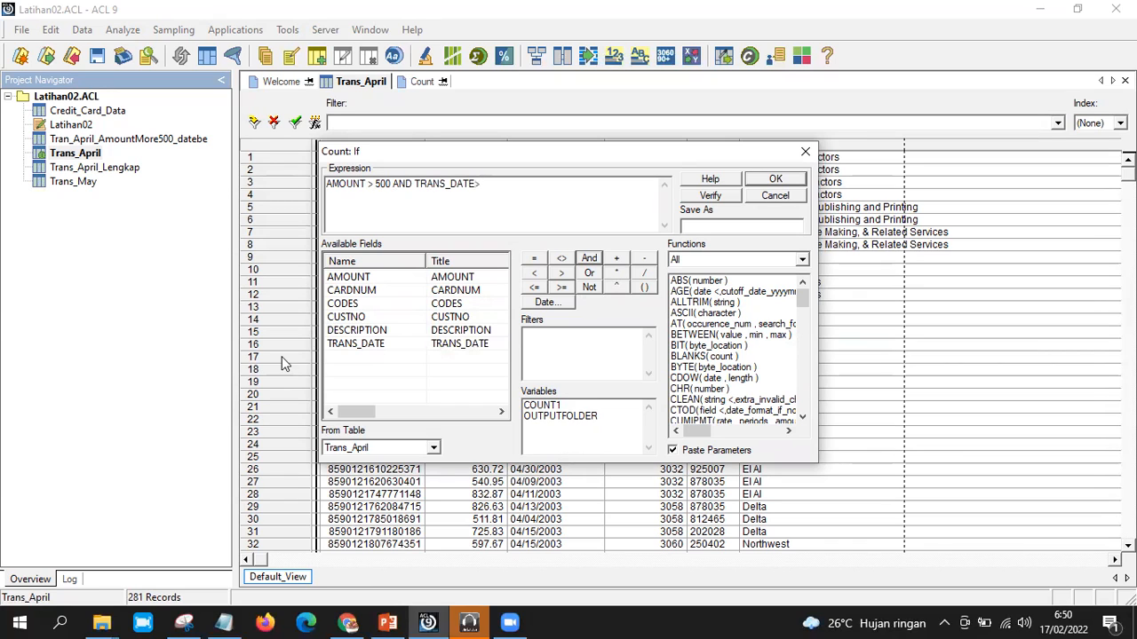
Insert the date 20 April 2003 as the comparison value for TRANS_DATE in the count condition
{"action": "left_click", "coordinate": [538, 303]}
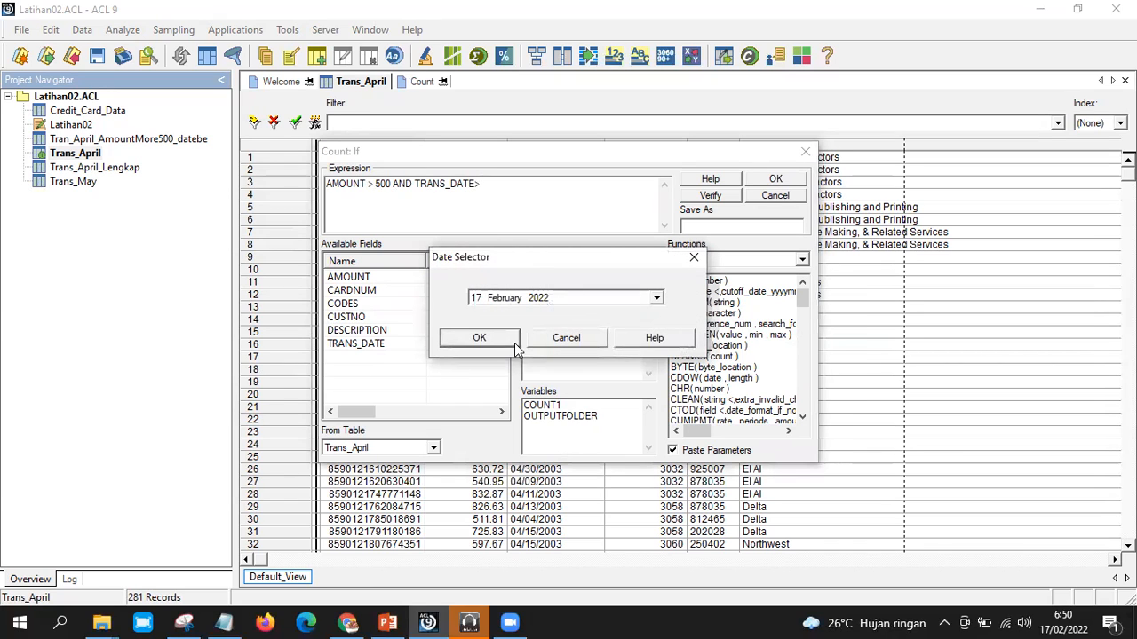
{"action": "left_click", "coordinate": [535, 300]}
{"action": "left_click", "coordinate": [504, 298]}
{"action": "key", "text": "Up"}
{"action": "key", "text": "Up"}
{"action": "left_click", "coordinate": [474, 299]}
{"action": "key", "text": "Down"}
{"action": "key", "text": "Down"}
{"action": "key", "text": "Down"}
{"action": "key", "text": "Down"}
{"action": "key", "text": "Down"}
{"action": "key", "text": "Up"}
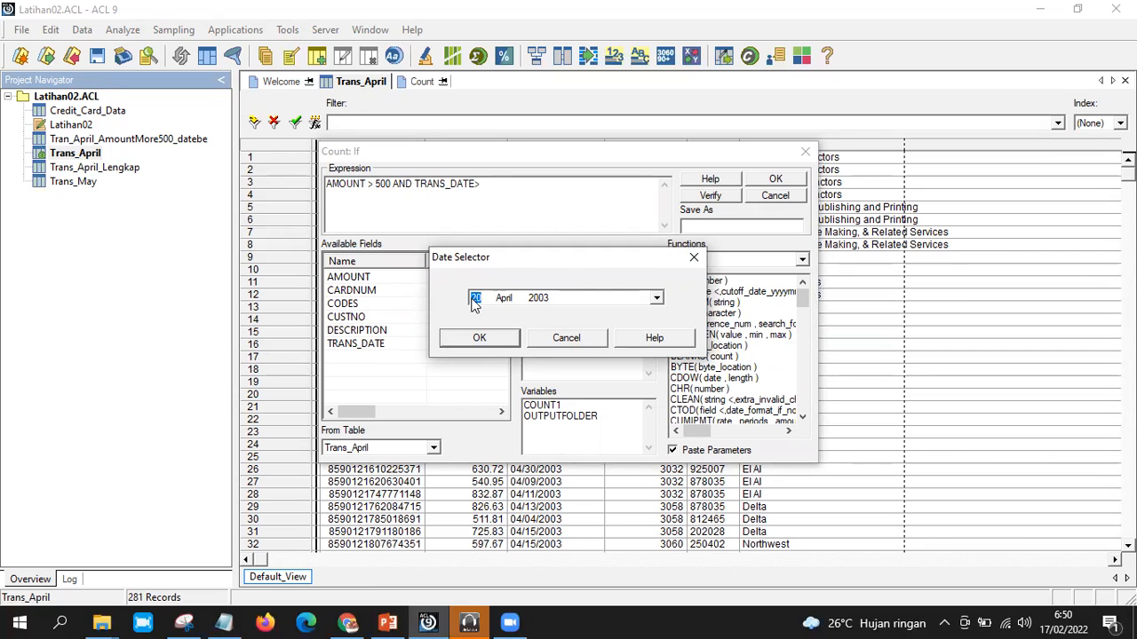
{"action": "left_click", "coordinate": [478, 338]}
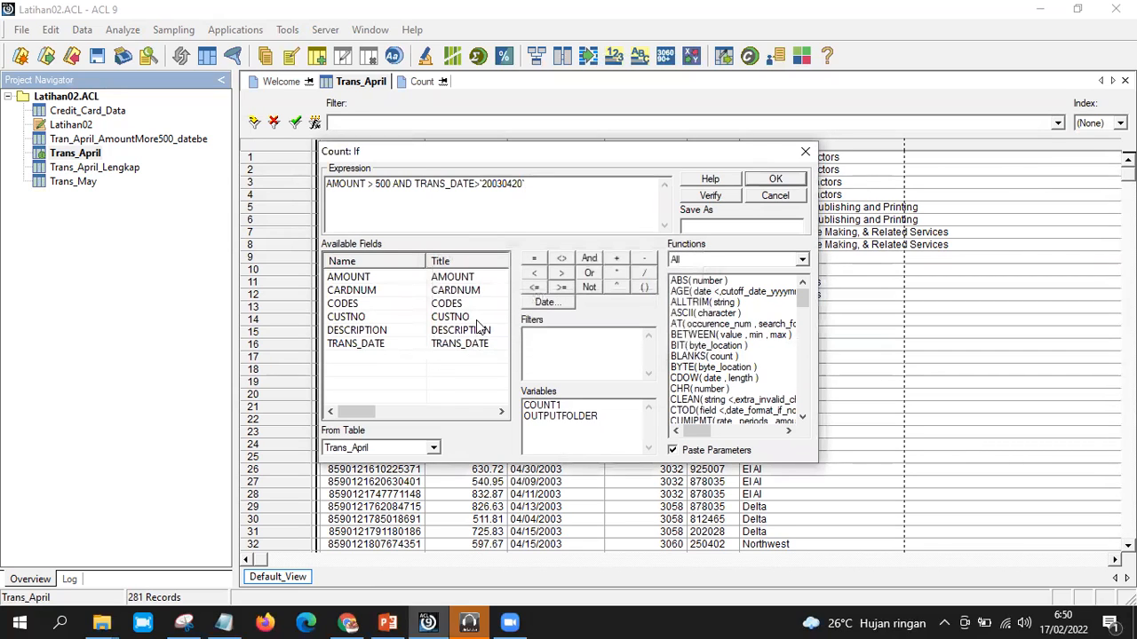
Run the count with the 2003 date condition, open the matching Trans_April records and look through the list
{"action": "left_click", "coordinate": [777, 182]}
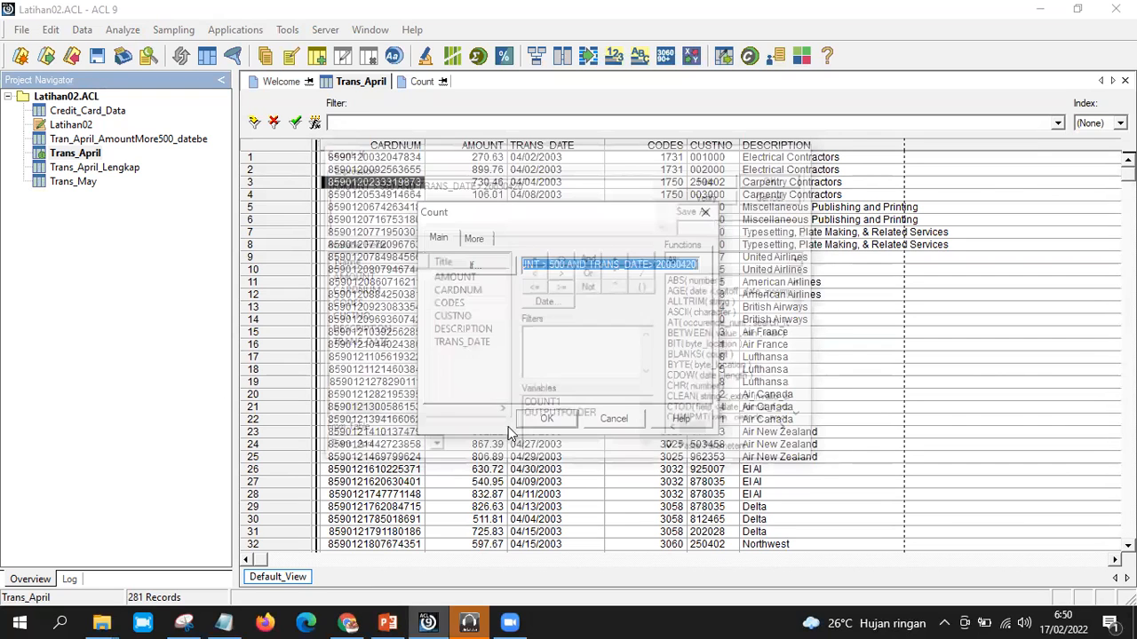
{"action": "left_click", "coordinate": [549, 416]}
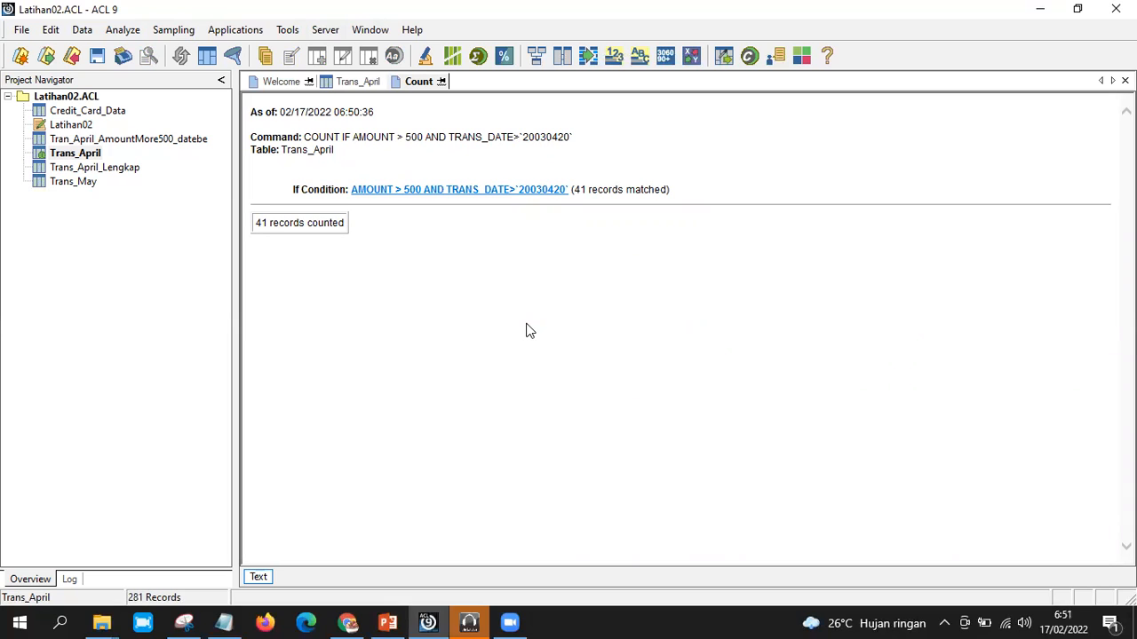
{"action": "left_click", "coordinate": [443, 194]}
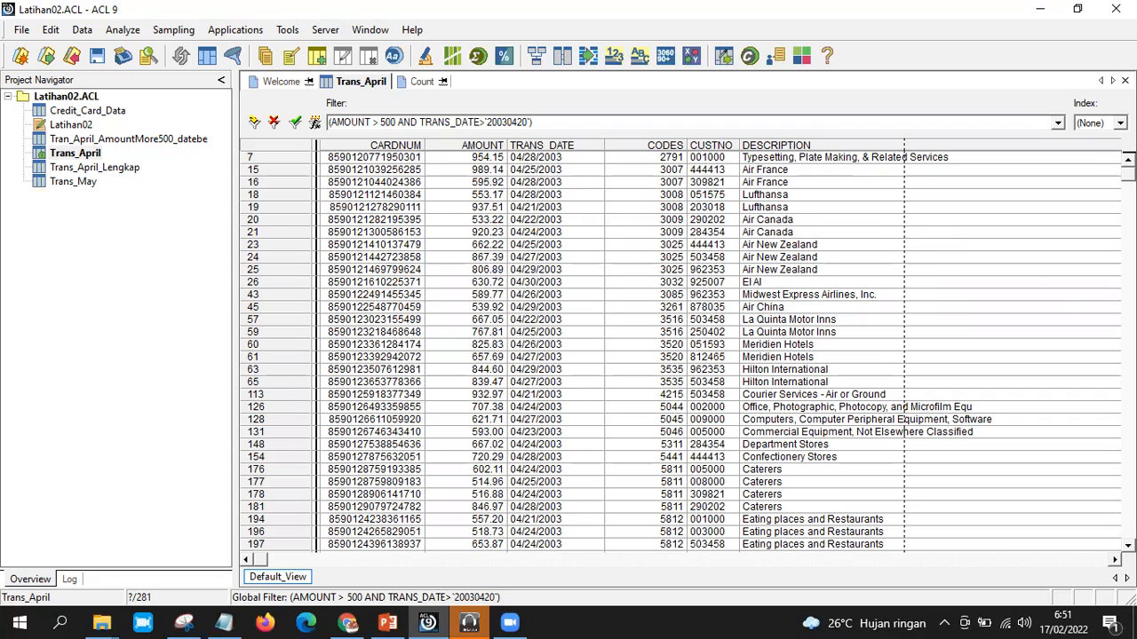
{"action": "scroll", "coordinate": [683, 351], "scroll_direction": "down", "scroll_amount": 7}
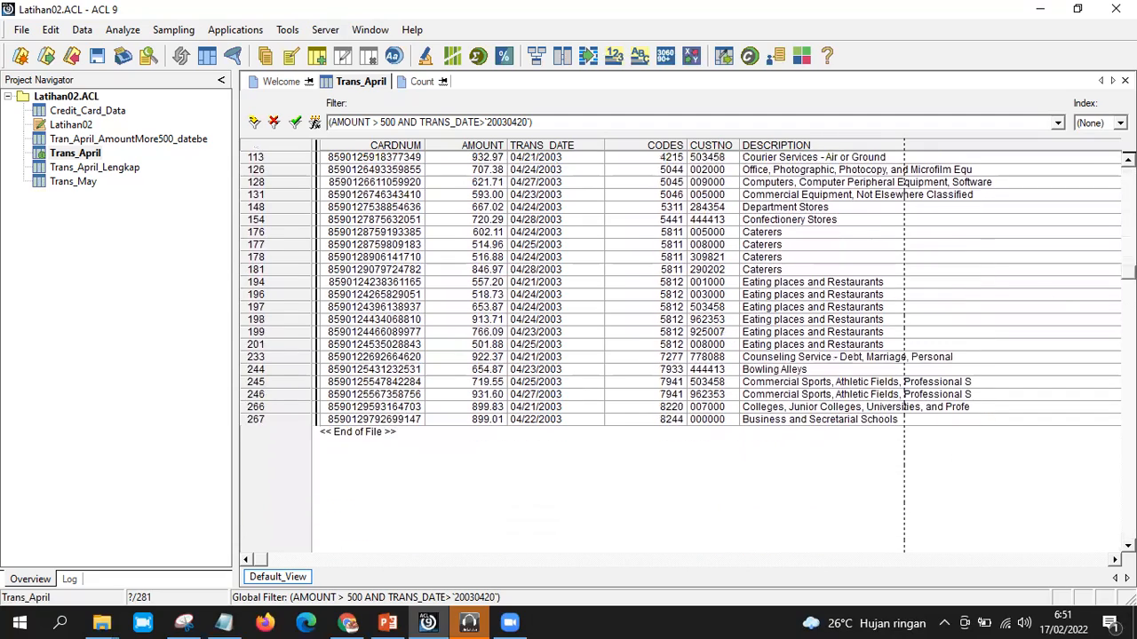
{"action": "scroll", "coordinate": [684, 351], "scroll_direction": "up", "scroll_amount": 7}
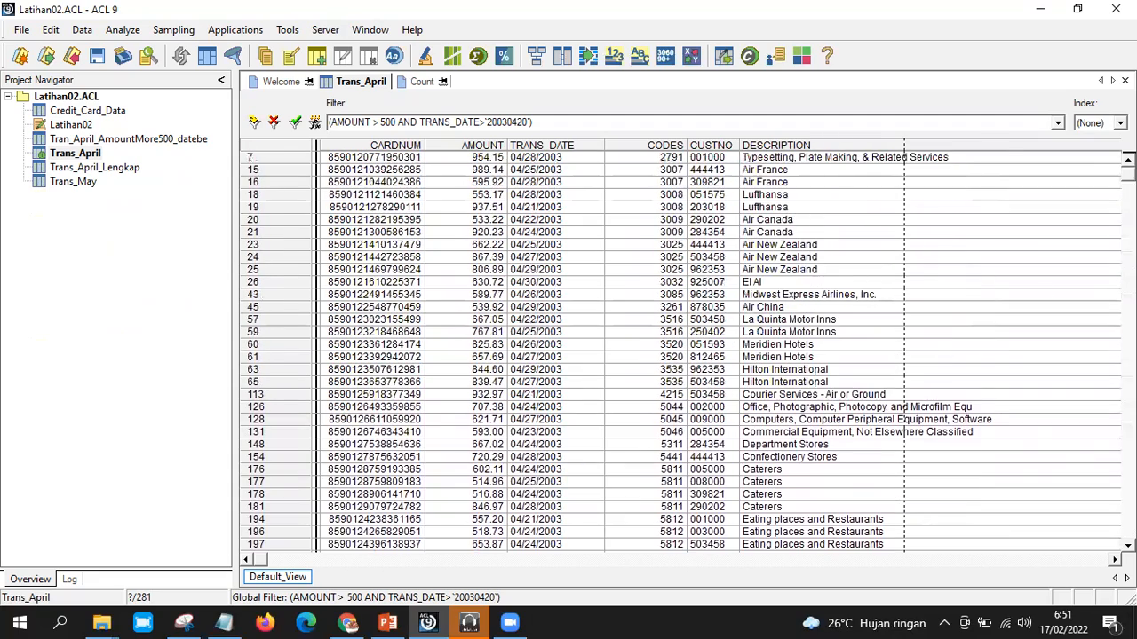
Clear the AMOUNT > 500 AND TRANS_DATE>`20030420` filter so Trans_April is unfiltered
{"action": "left_click", "coordinate": [78, 156]}
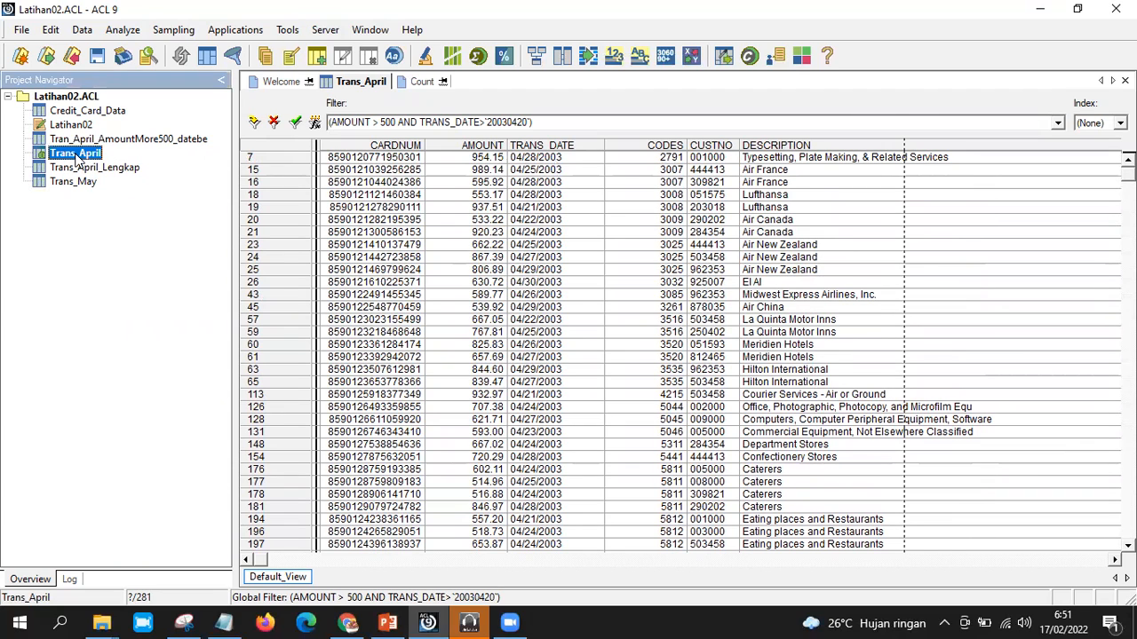
{"action": "left_click", "coordinate": [542, 122]}
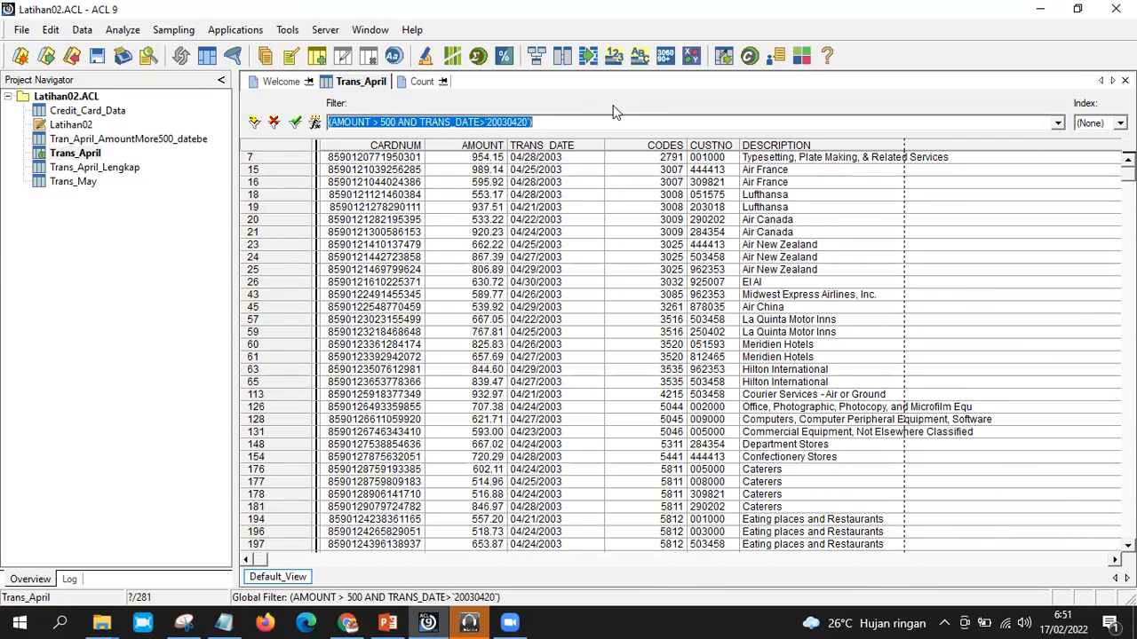
{"action": "key", "text": "Delete"}
{"action": "key", "text": "Return"}
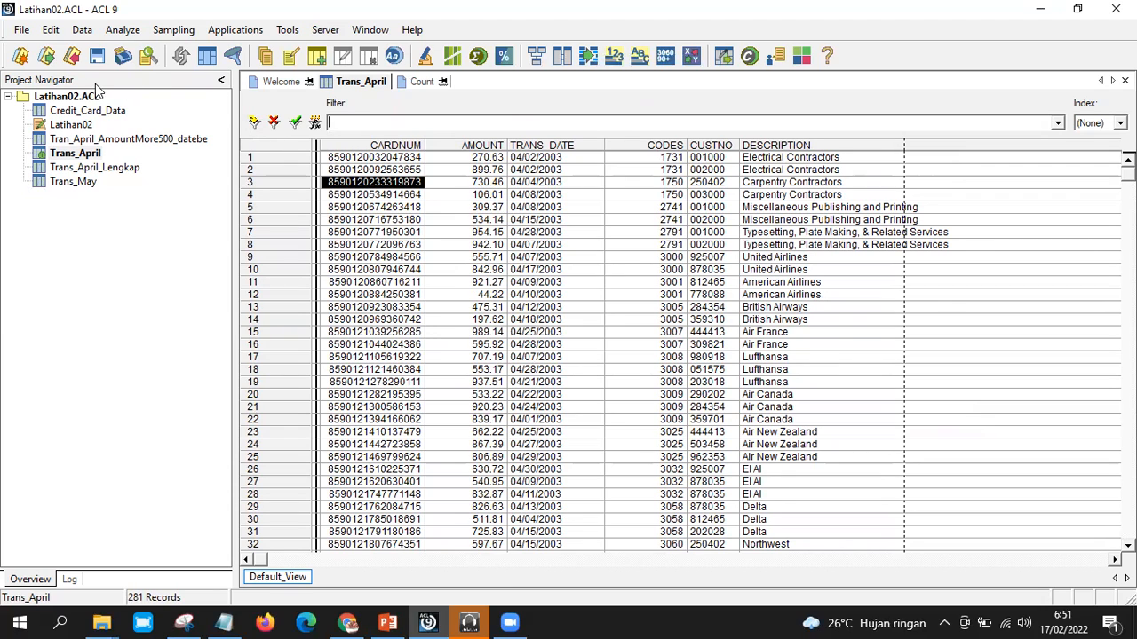
{"action": "left_click", "coordinate": [118, 32]}
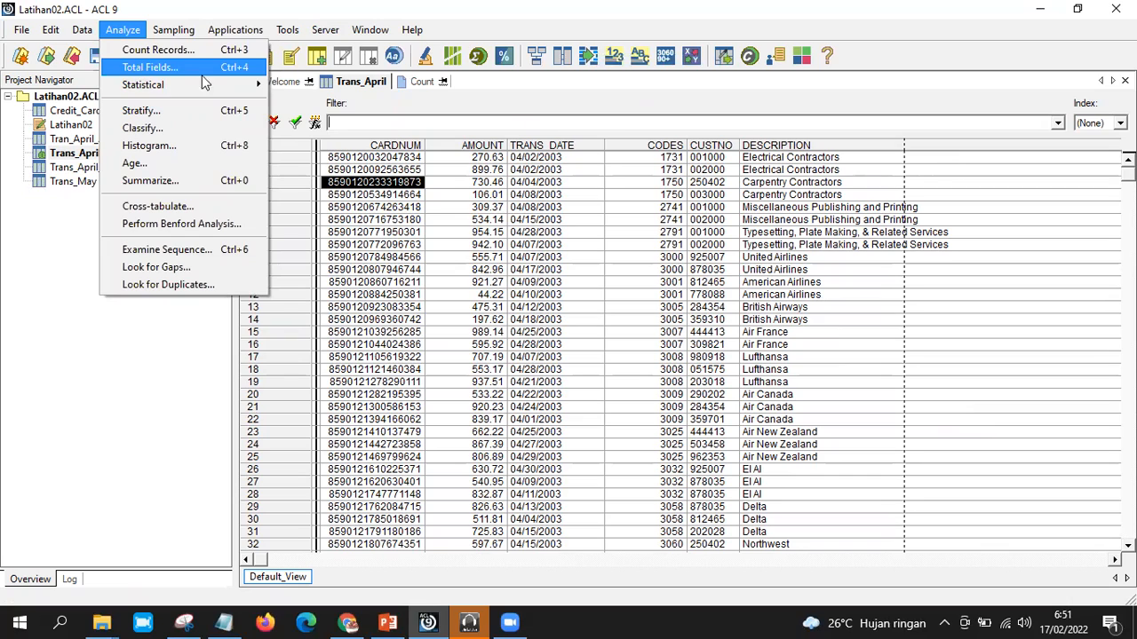
{"action": "left_click", "coordinate": [388, 158]}
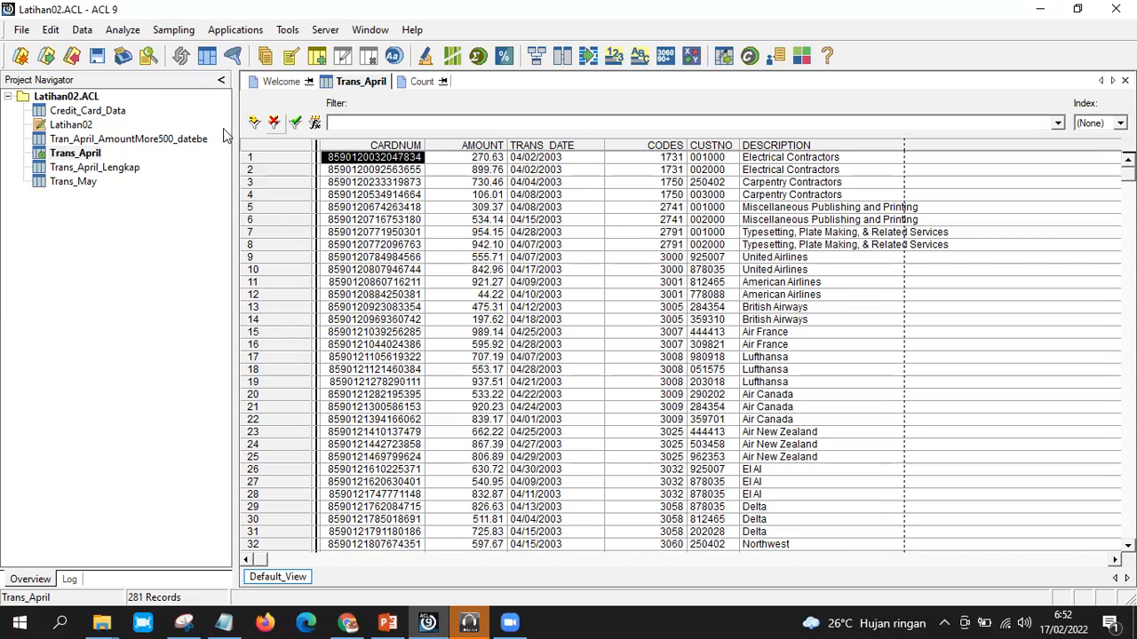
Start the Total Fields command on Trans_April and select AMOUNT as the field to total
{"action": "left_click", "coordinate": [81, 158]}
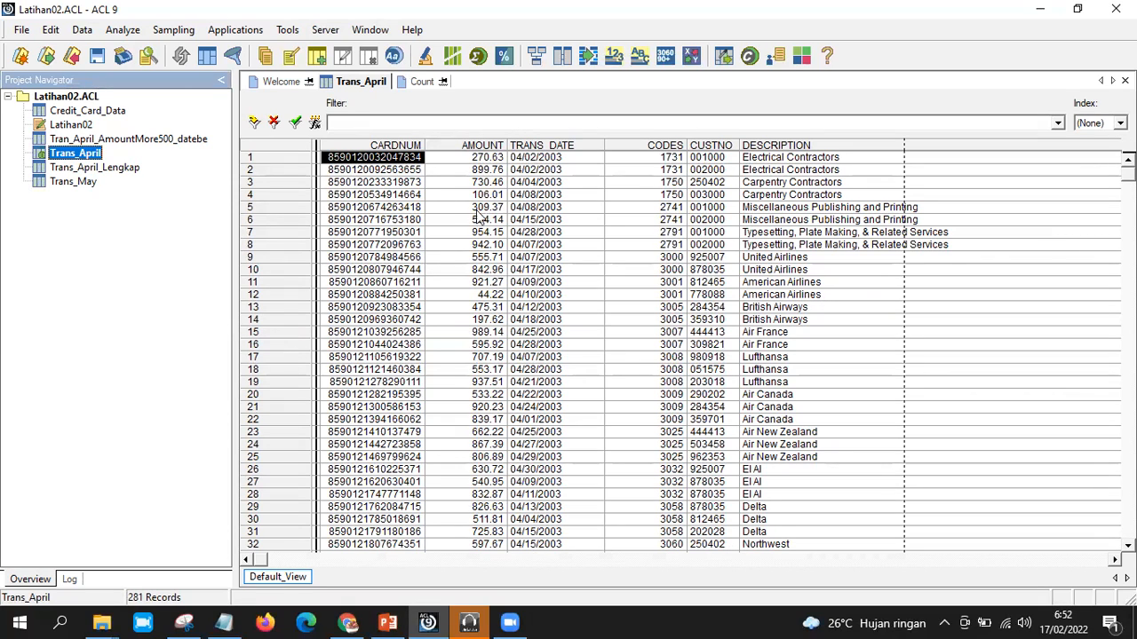
{"action": "left_click", "coordinate": [123, 30]}
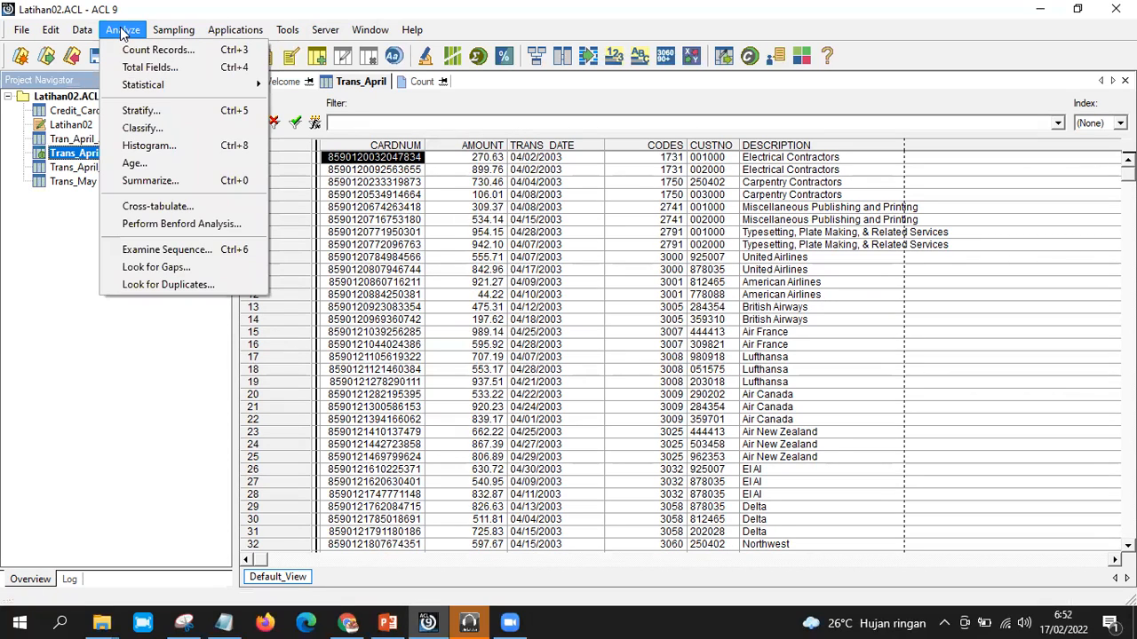
{"action": "left_click", "coordinate": [147, 69]}
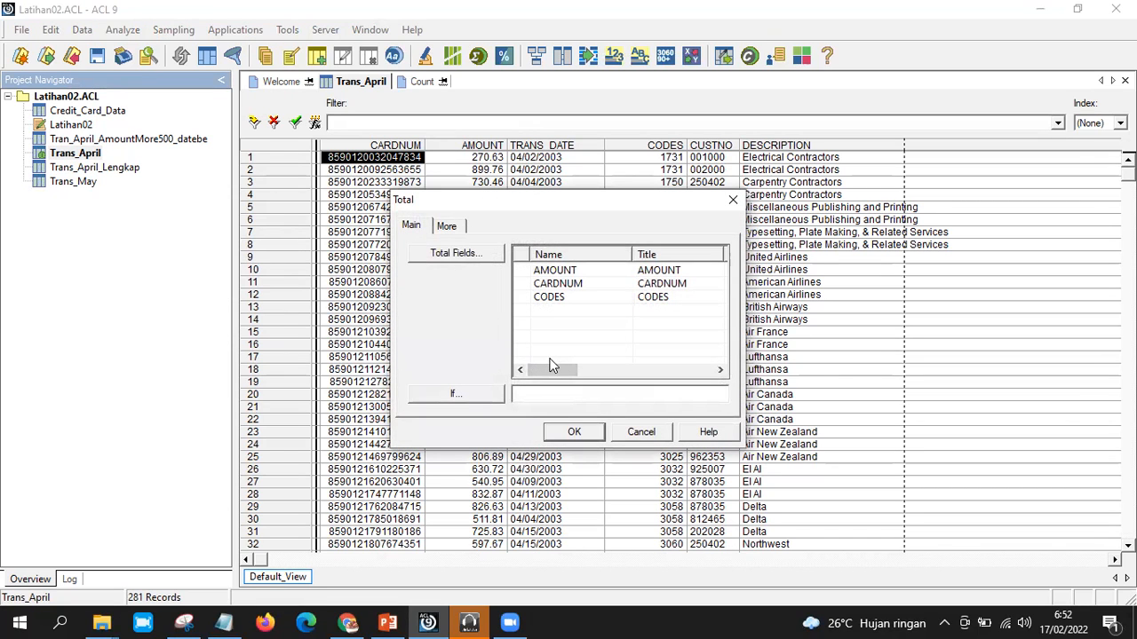
{"action": "left_click", "coordinate": [468, 255]}
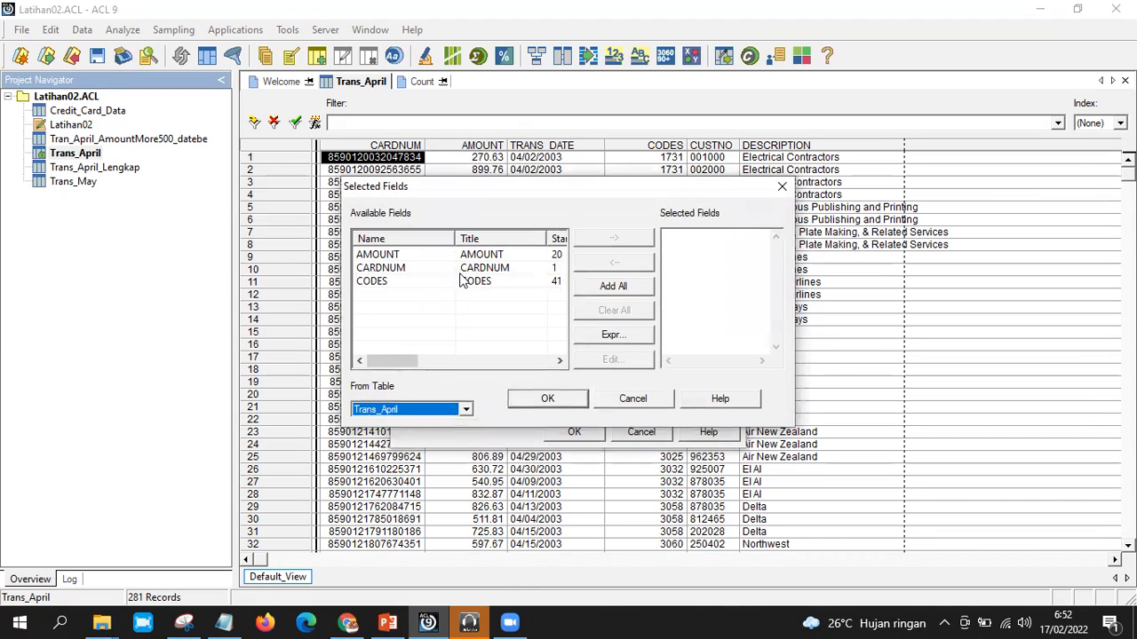
{"action": "double_click", "coordinate": [438, 255]}
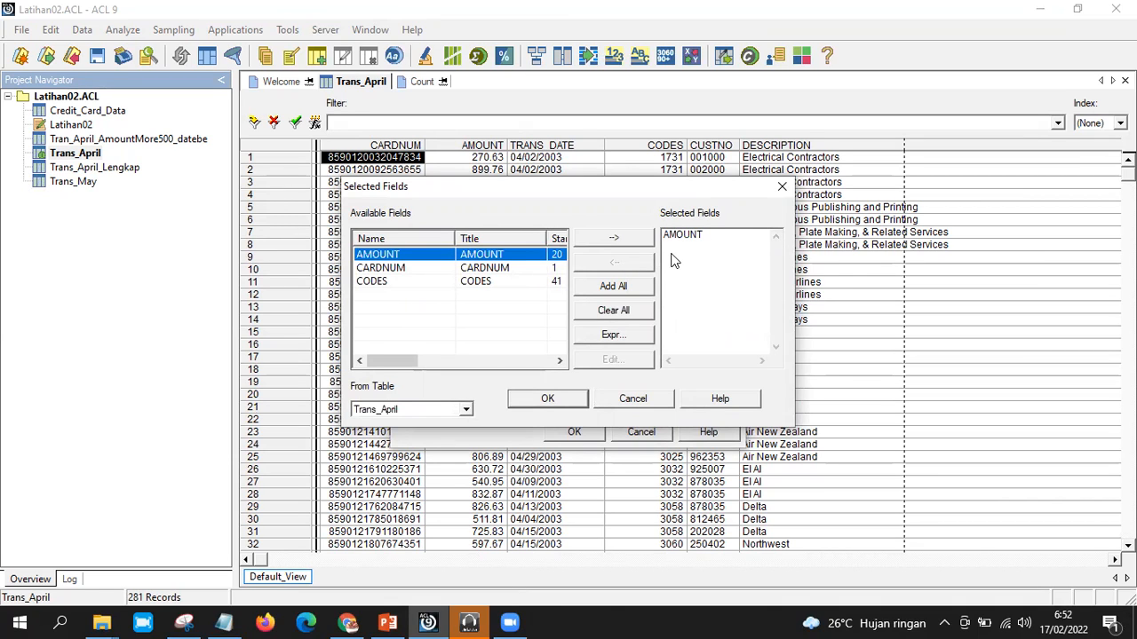
{"action": "left_click", "coordinate": [565, 399]}
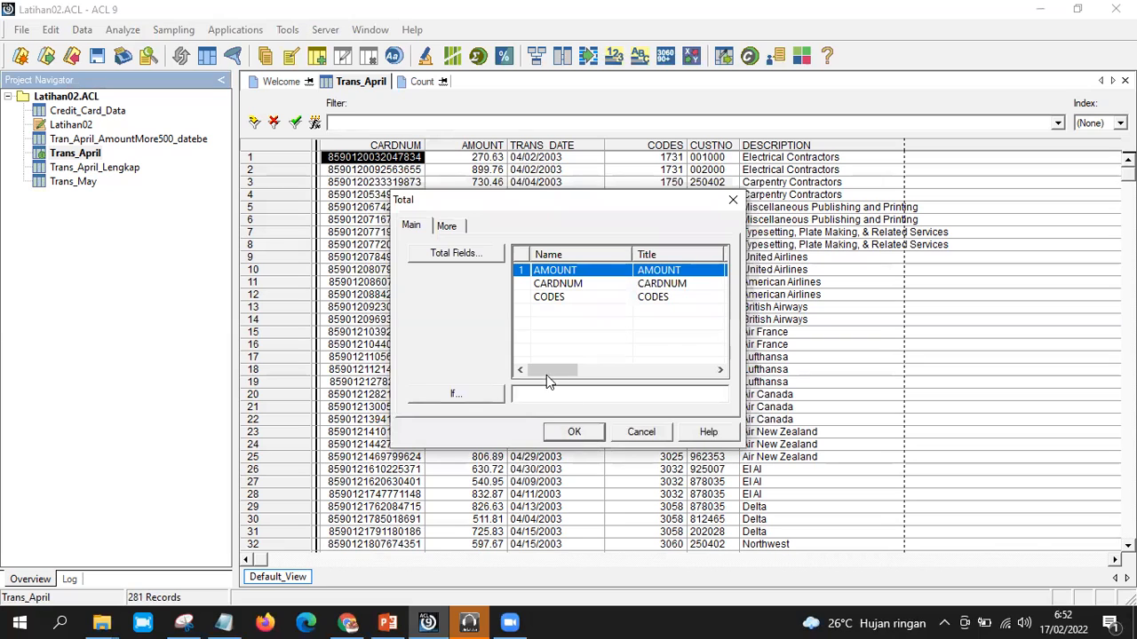
Begin an If condition for the total with the expression TRANS_DATE >
{"action": "left_click", "coordinate": [466, 396]}
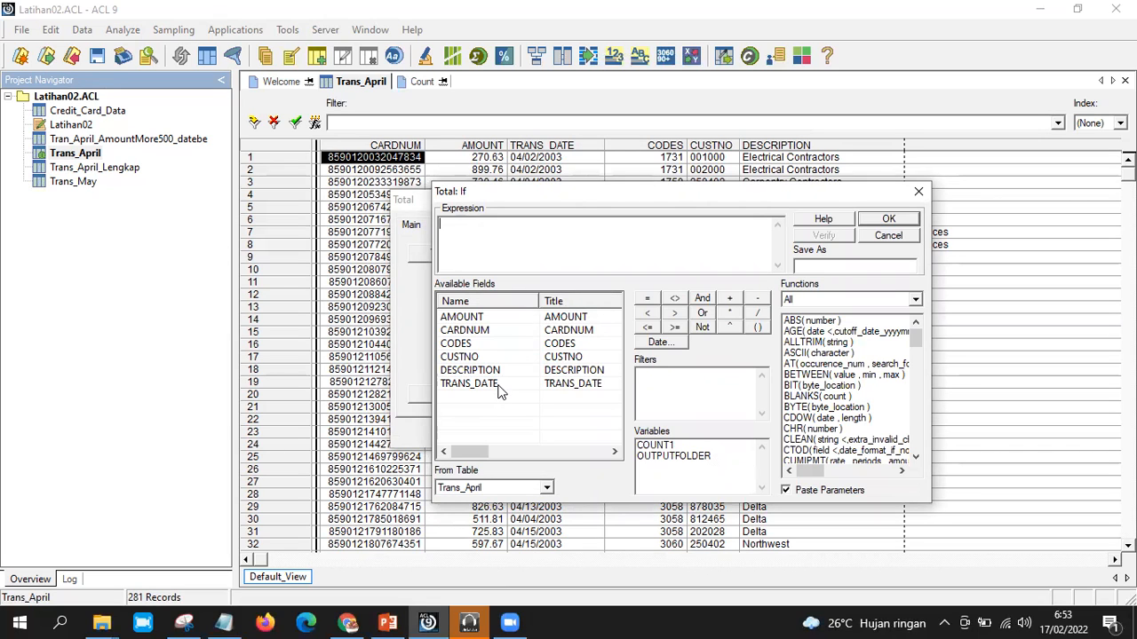
{"action": "double_click", "coordinate": [499, 389]}
{"action": "left_click", "coordinate": [674, 313]}
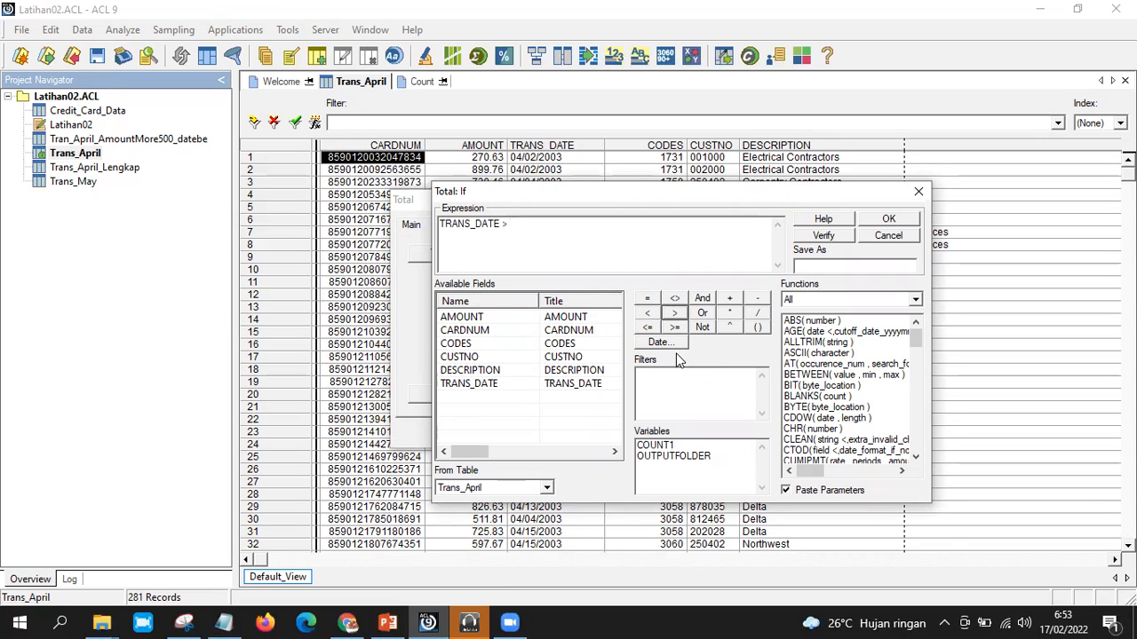
Insert the date 10 April 2003 as the lower limit for TRANS_DATE in the total's condition
{"action": "left_click", "coordinate": [664, 344]}
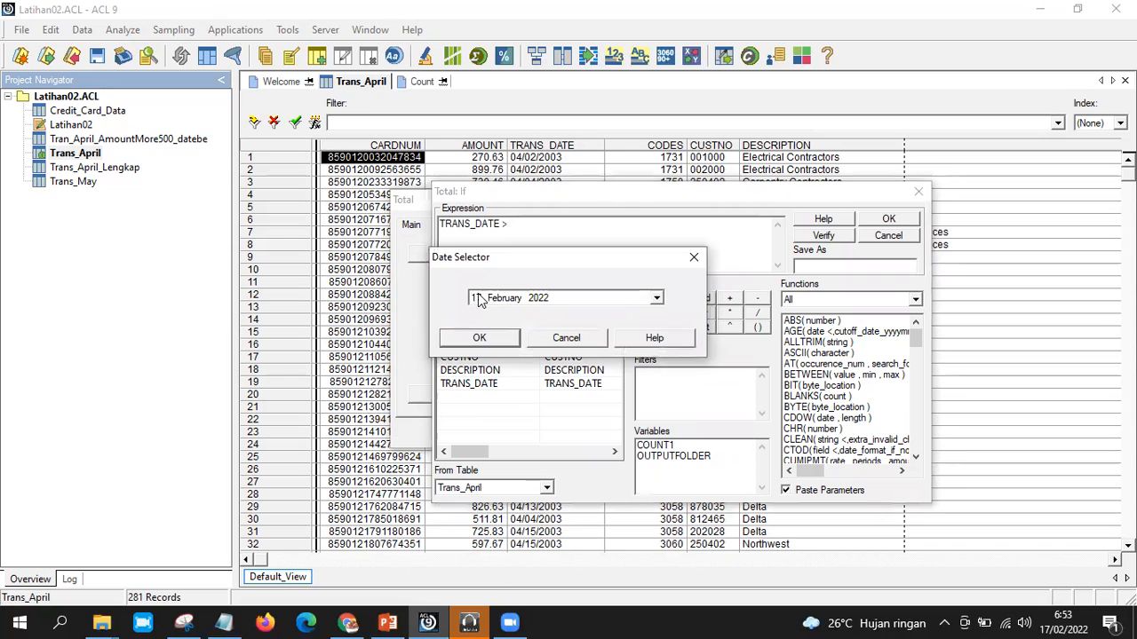
{"action": "key", "text": "Up"}
{"action": "key", "text": "Up"}
{"action": "key", "text": "Up"}
{"action": "type", "text": "13"}
{"action": "key", "text": "Down"}
{"action": "key", "text": "Down"}
{"action": "key", "text": "Tab"}
{"action": "left_click", "coordinate": [503, 300]}
{"action": "key", "text": "Up"}
{"action": "key", "text": "Up"}
{"action": "left_click", "coordinate": [544, 299]}
{"action": "type", "text": "2012"}
{"action": "key", "text": "Down"}
{"action": "key", "text": "Down"}
{"action": "key", "text": "Down"}
{"action": "key", "text": "Down"}
{"action": "key", "text": "Down"}
{"action": "key", "text": "Down"}
{"action": "key", "text": "Down"}
{"action": "key", "text": "Down"}
{"action": "key", "text": "Down"}
{"action": "left_click", "coordinate": [479, 342]}
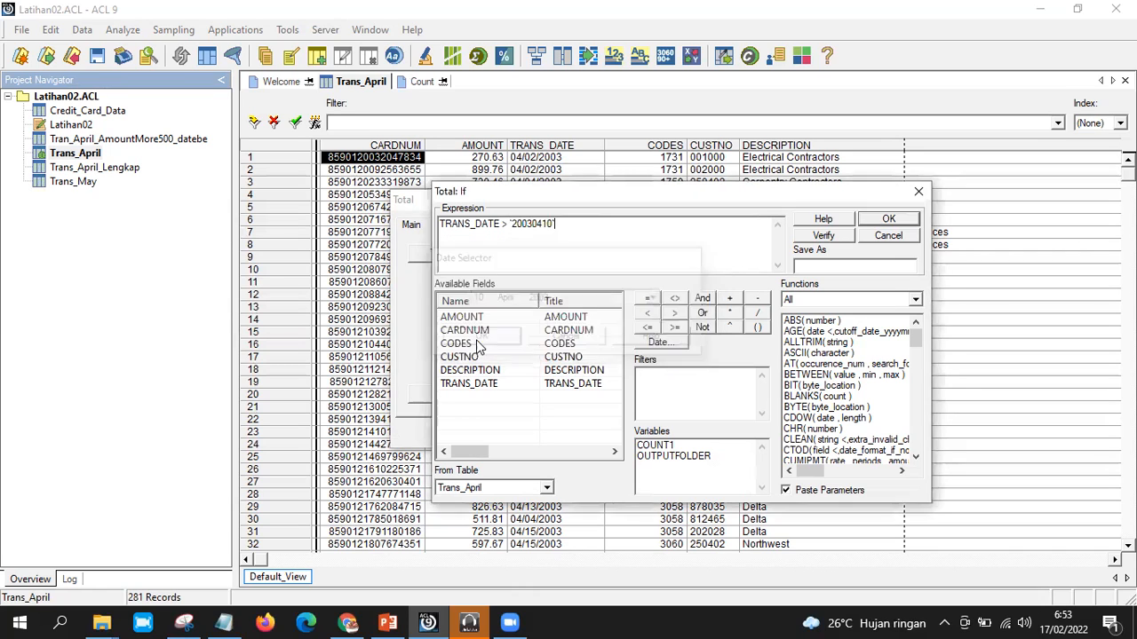
Extend the total's If condition with AND TRANS_DATE < after the lower date limit
{"action": "left_click", "coordinate": [702, 299]}
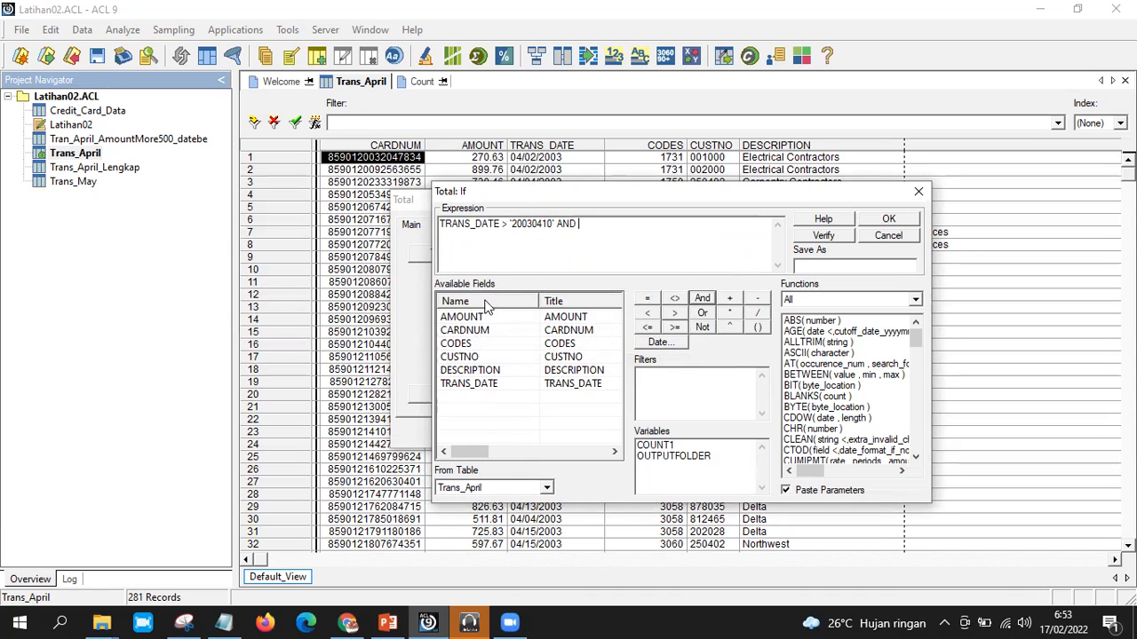
{"action": "double_click", "coordinate": [479, 383]}
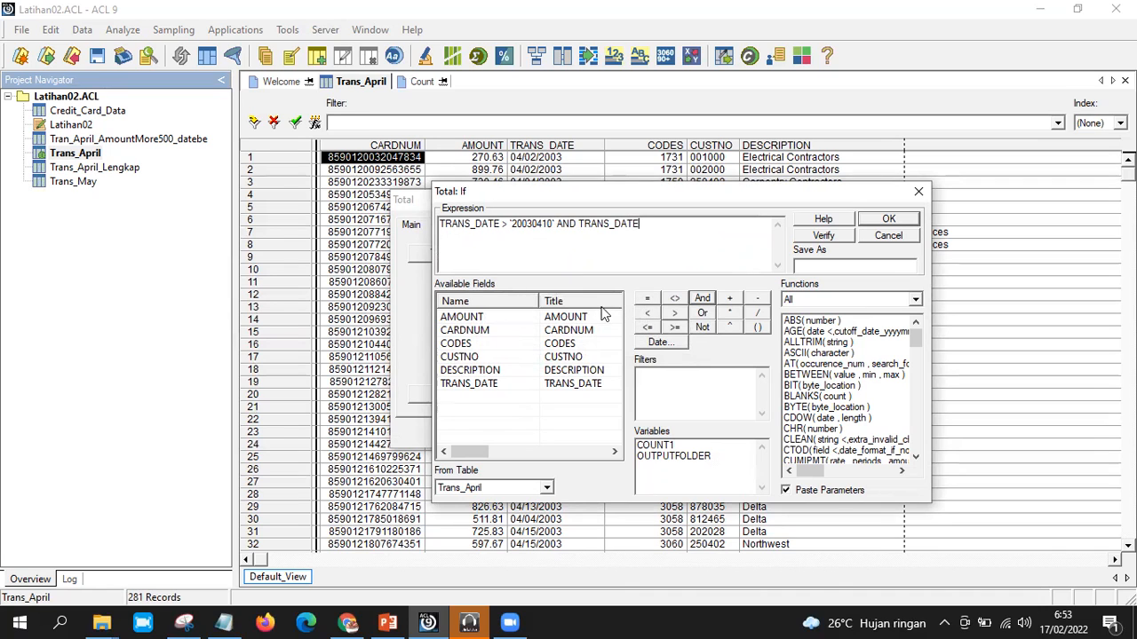
{"action": "left_click", "coordinate": [647, 313]}
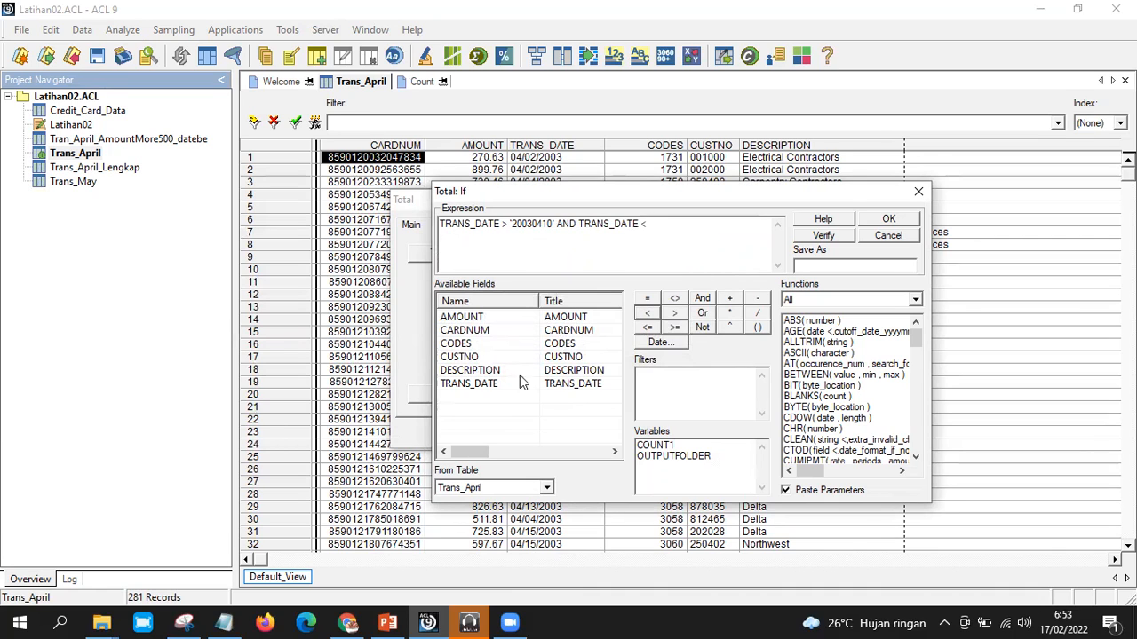
Insert 20 April 2003 as the upper limit for TRANS_DATE, accept the condition and run the AMOUNT total
{"action": "left_click", "coordinate": [657, 344]}
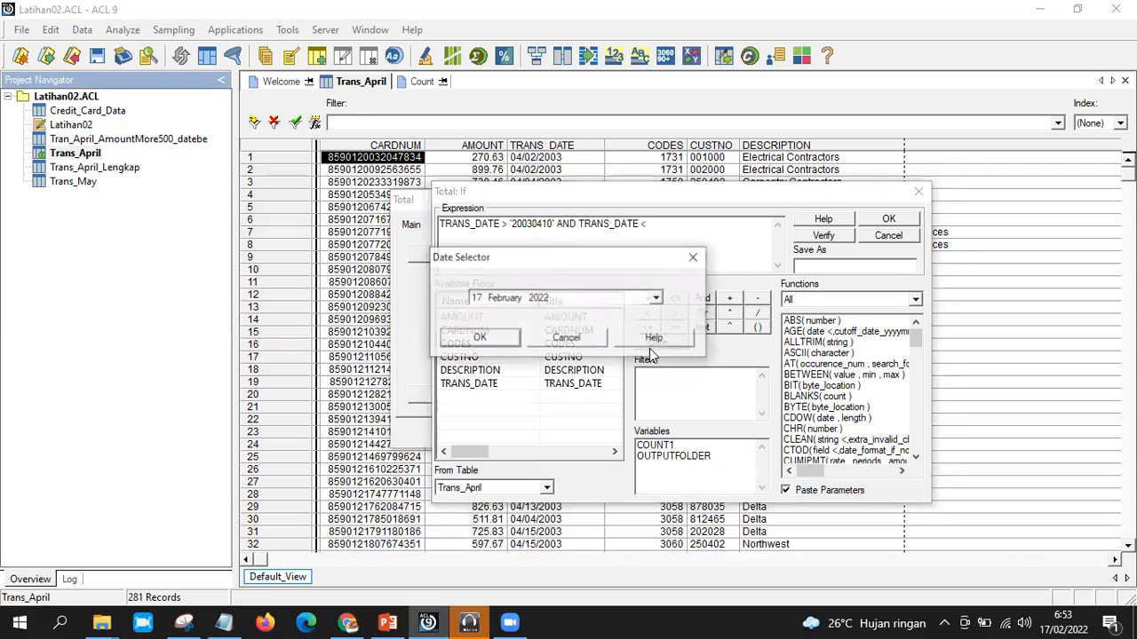
{"action": "left_click", "coordinate": [475, 299]}
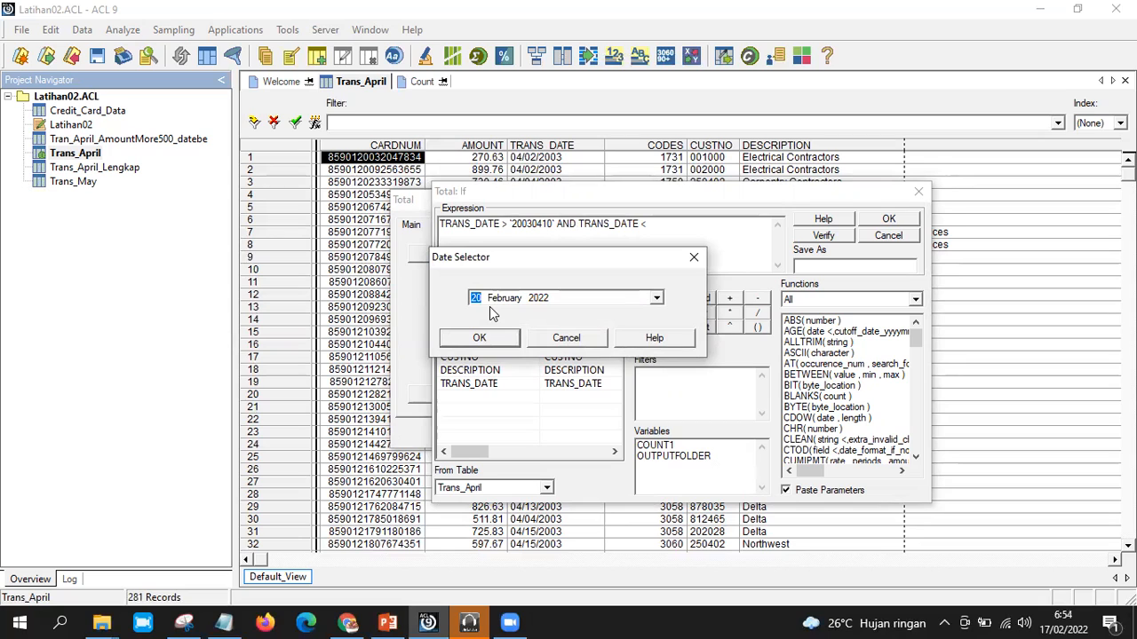
{"action": "left_click", "coordinate": [495, 298]}
{"action": "left_click", "coordinate": [534, 299]}
{"action": "left_click", "coordinate": [506, 338]}
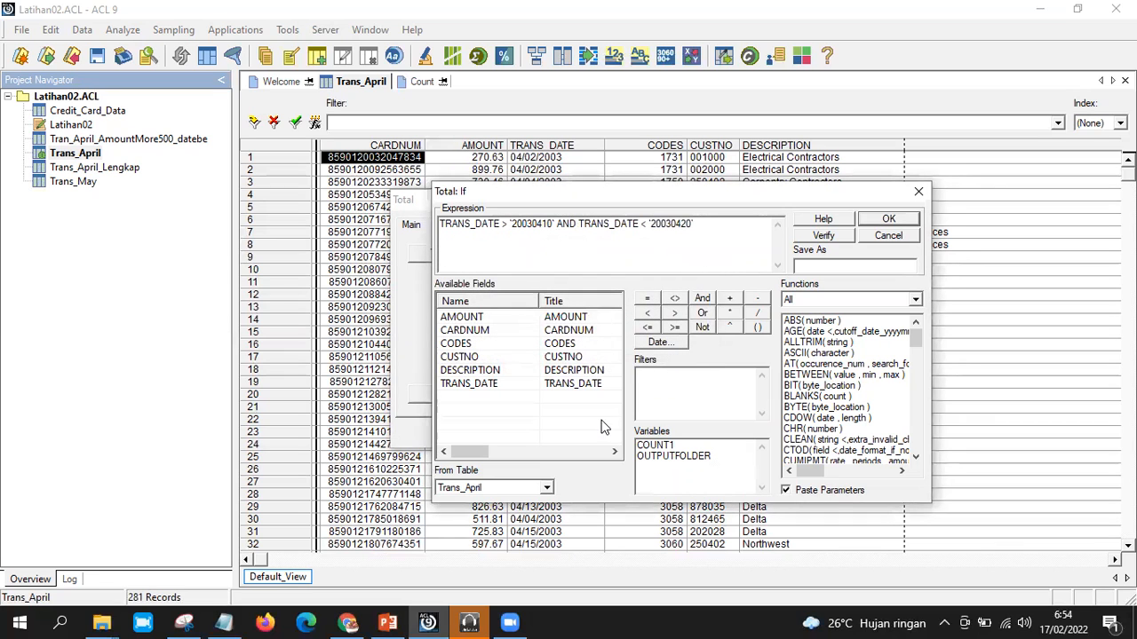
{"action": "left_click", "coordinate": [889, 220]}
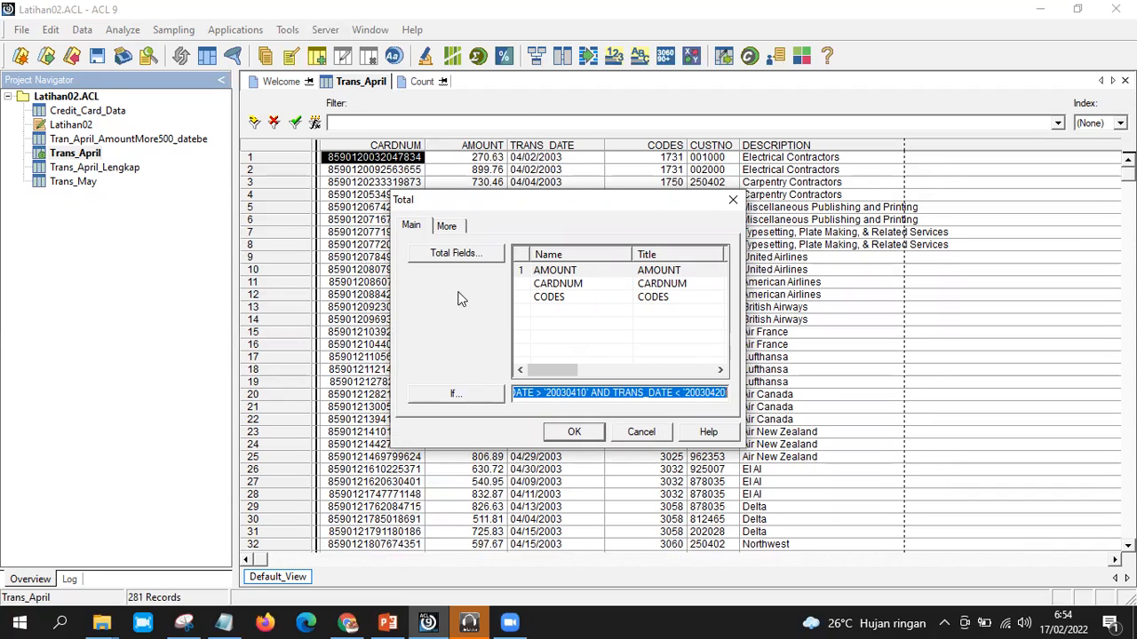
{"action": "left_click", "coordinate": [577, 434]}
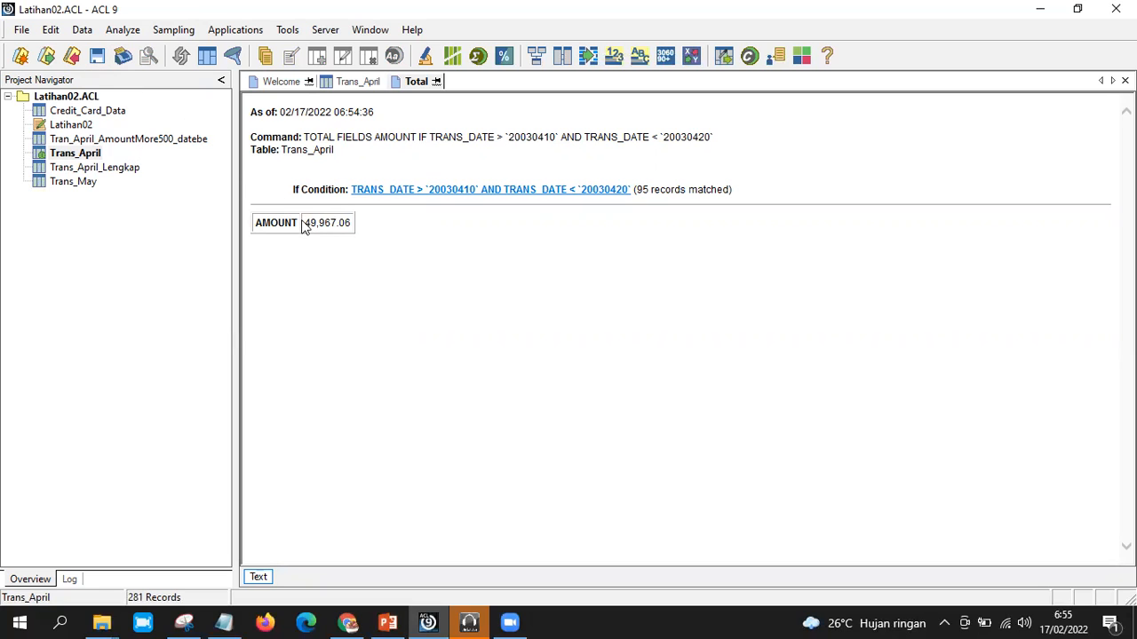
Return to the Trans_April table and examine its AMOUNT and TRANS_DATE columns
{"action": "double_click", "coordinate": [87, 156]}
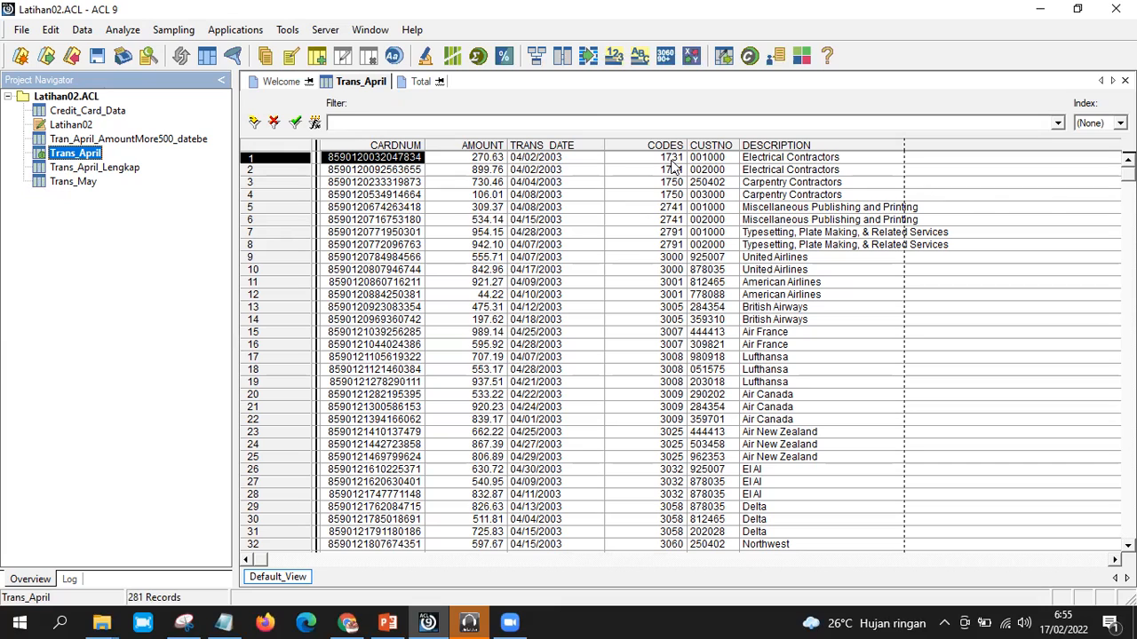
{"action": "left_click", "coordinate": [123, 29]}
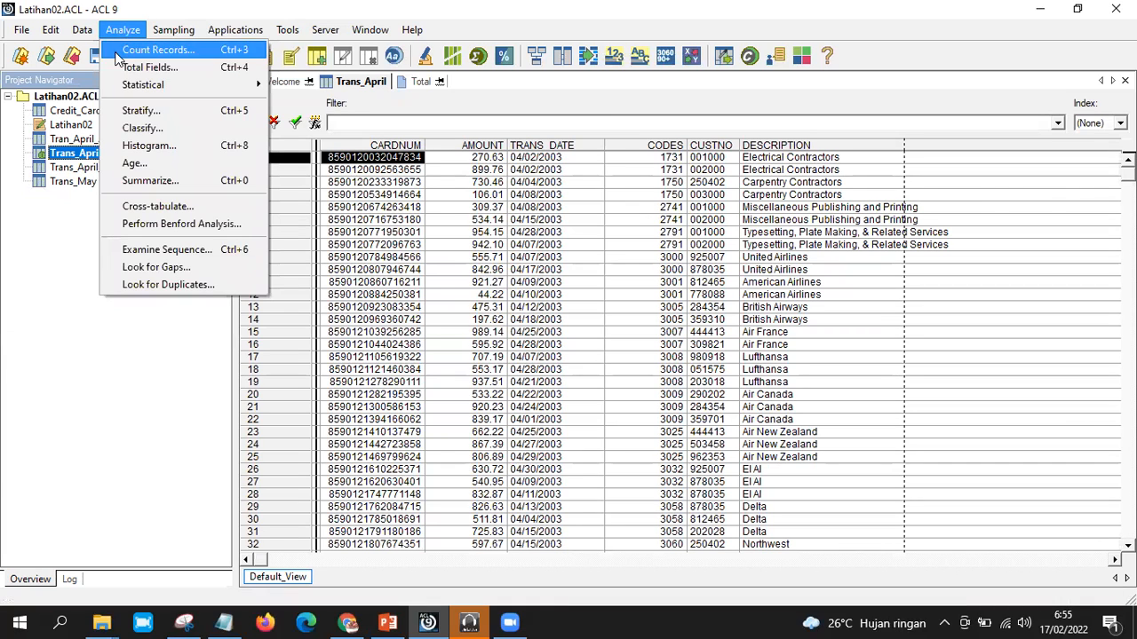
{"action": "mouse_move", "coordinate": [154, 92]}
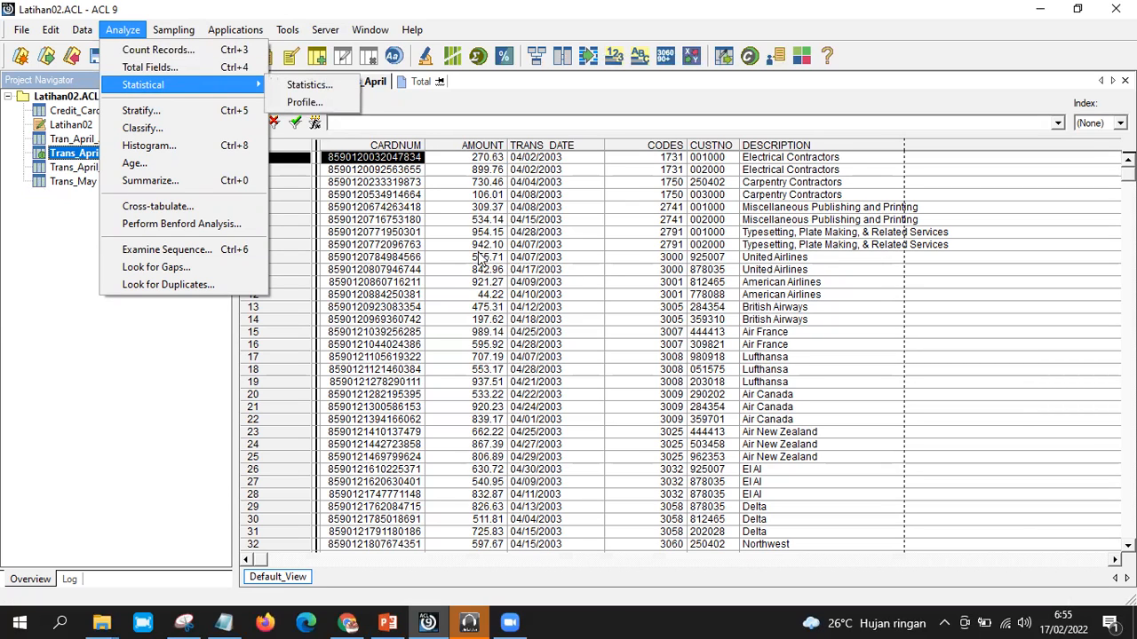
{"action": "left_click", "coordinate": [479, 258]}
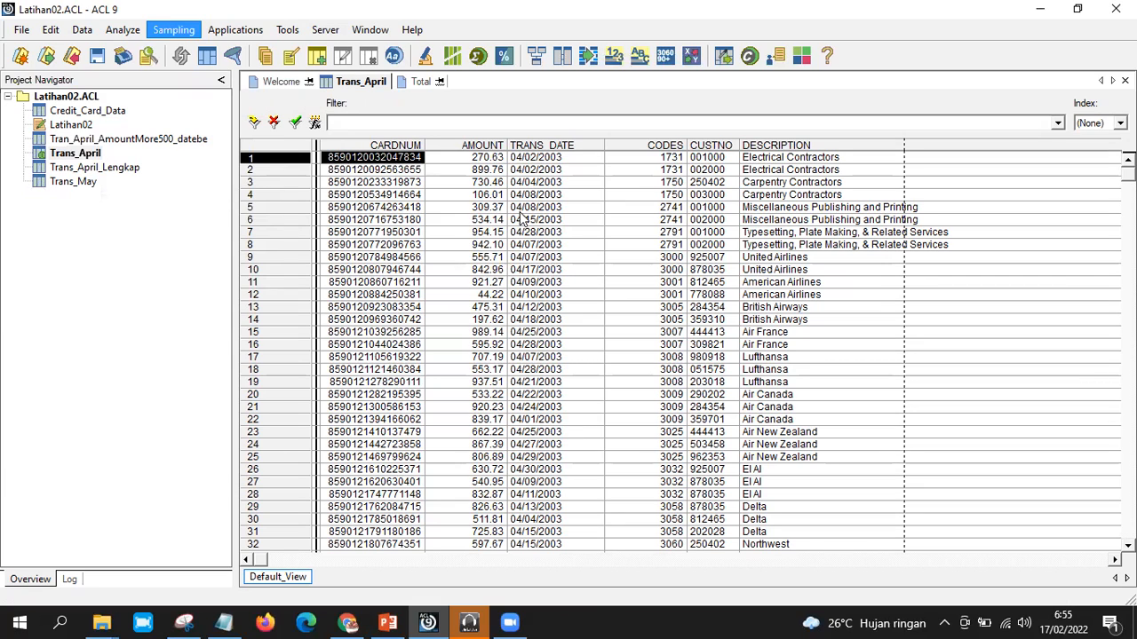
{"action": "left_click", "coordinate": [590, 172]}
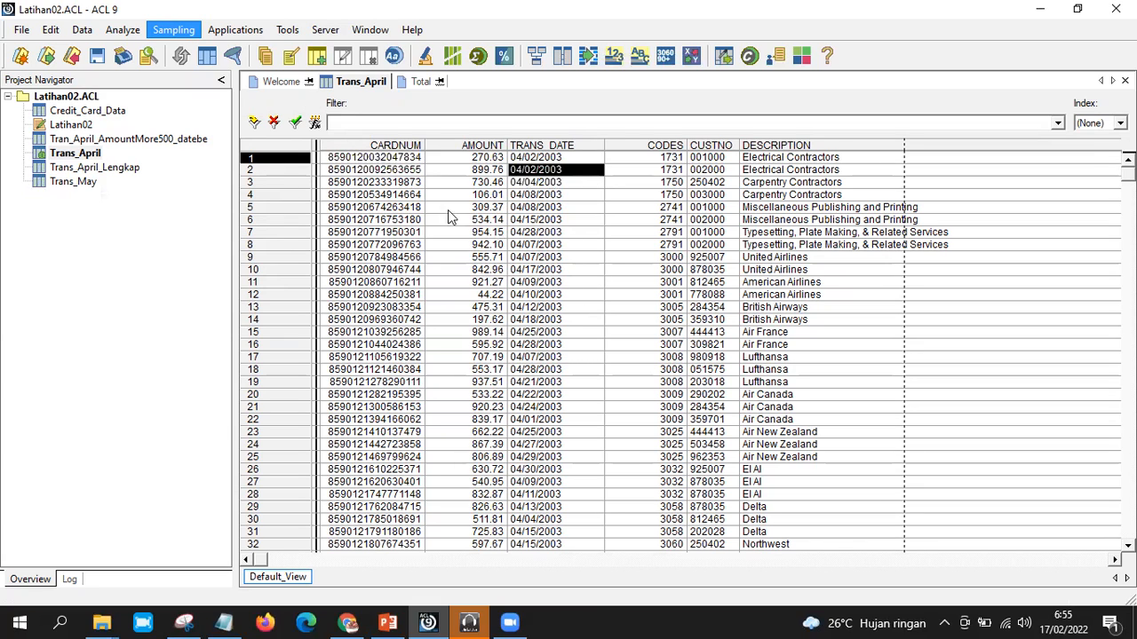
{"action": "left_click", "coordinate": [488, 153]}
{"action": "left_click", "coordinate": [481, 169]}
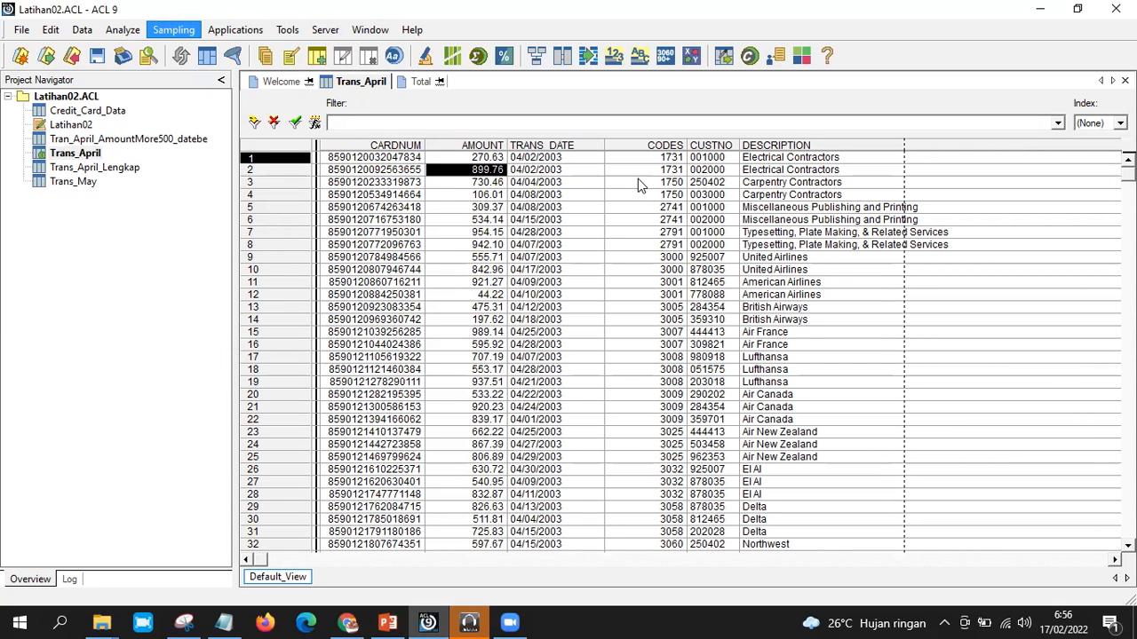
{"action": "left_click", "coordinate": [498, 147]}
{"action": "left_click", "coordinate": [510, 157]}
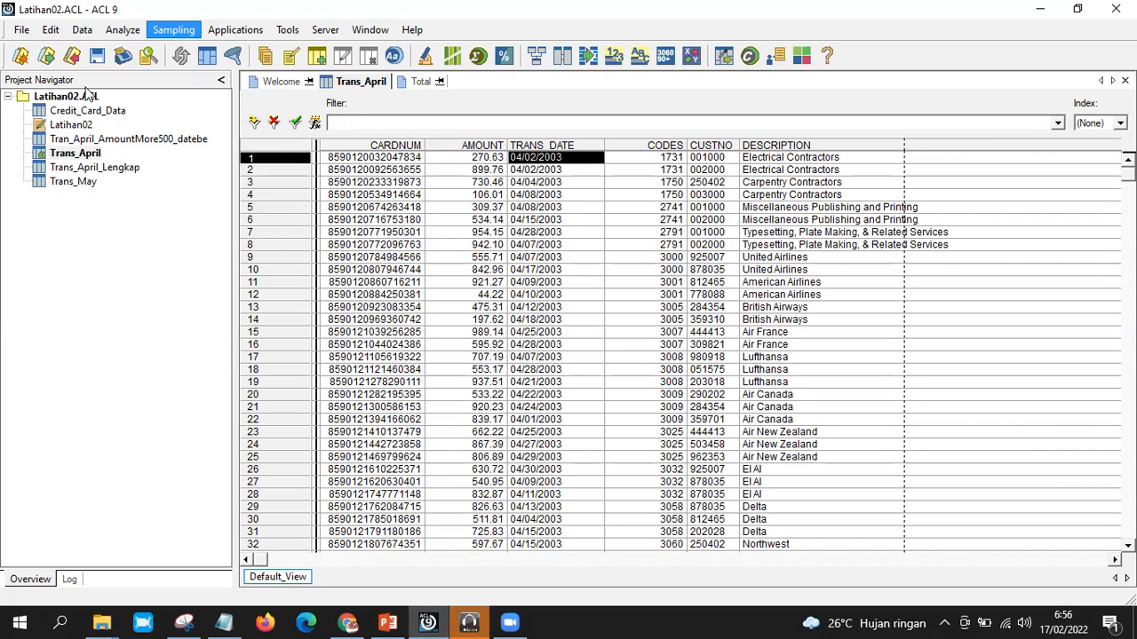
Run the Statistics command on Trans_April with AMOUNT as the only selected field and no If condition
{"action": "left_click", "coordinate": [122, 30]}
{"action": "mouse_move", "coordinate": [82, 30]}
{"action": "mouse_move", "coordinate": [122, 29]}
{"action": "mouse_move", "coordinate": [177, 84]}
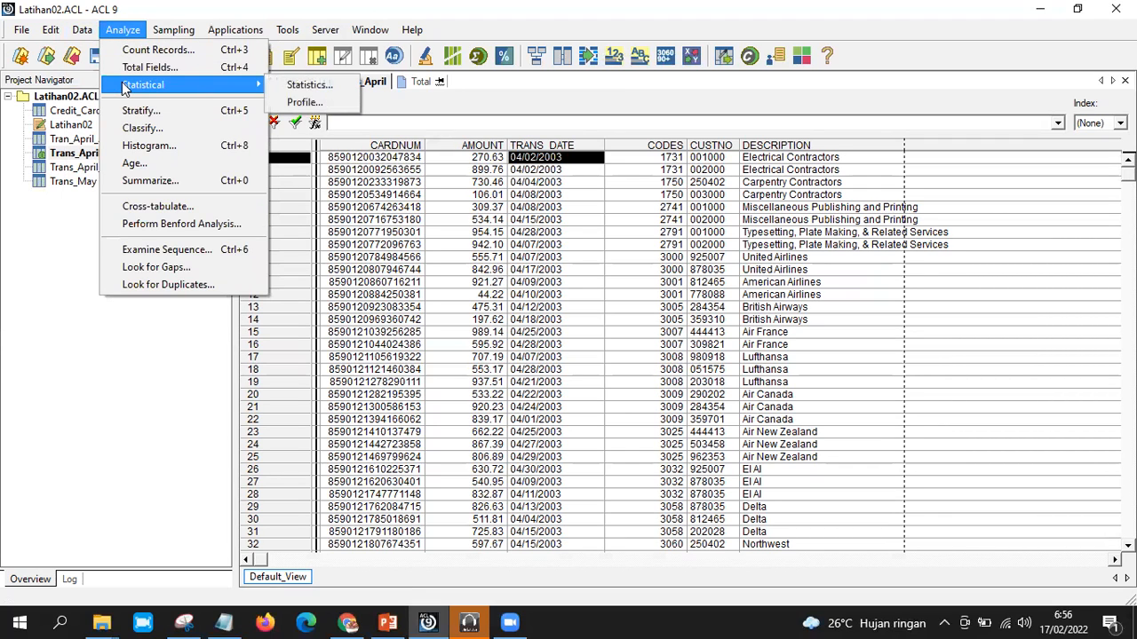
{"action": "left_click", "coordinate": [309, 86]}
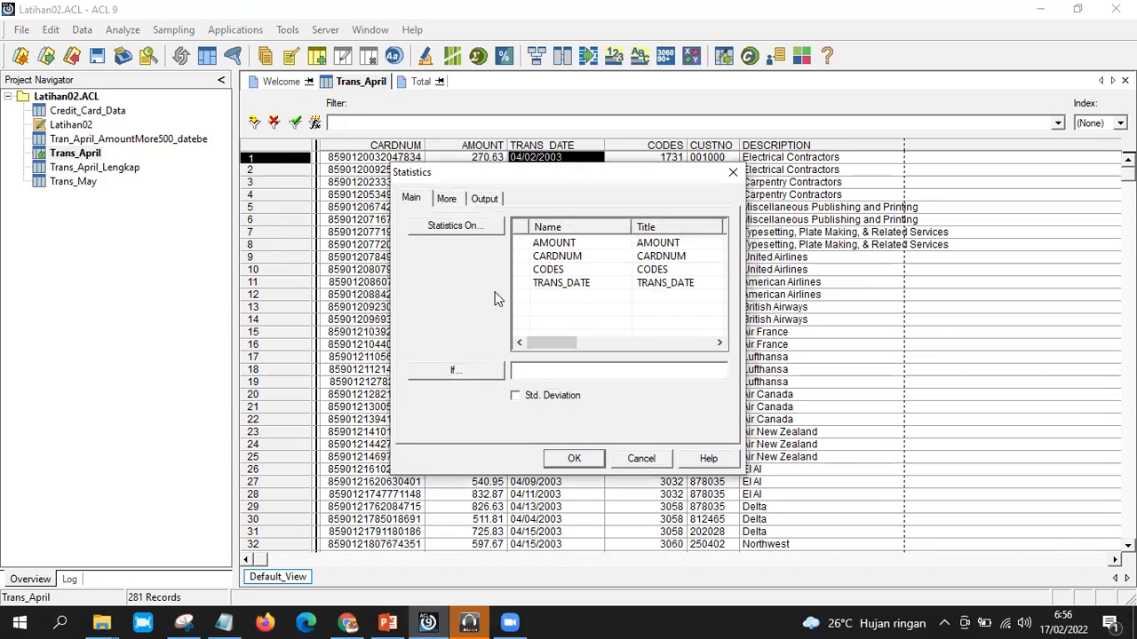
{"action": "left_click", "coordinate": [454, 227]}
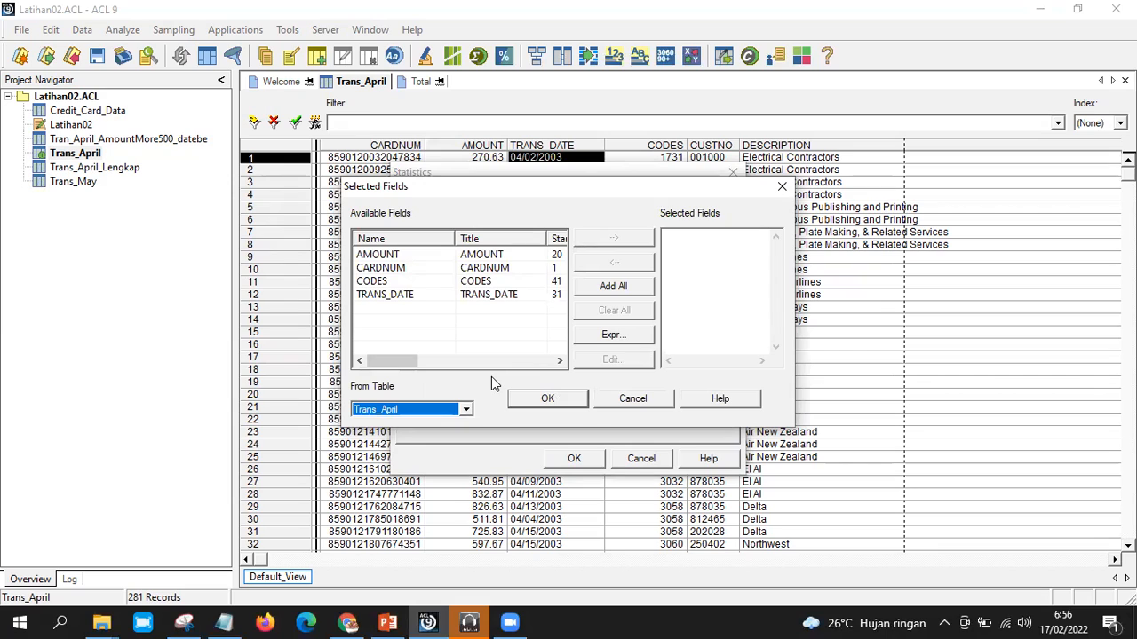
{"action": "double_click", "coordinate": [413, 255]}
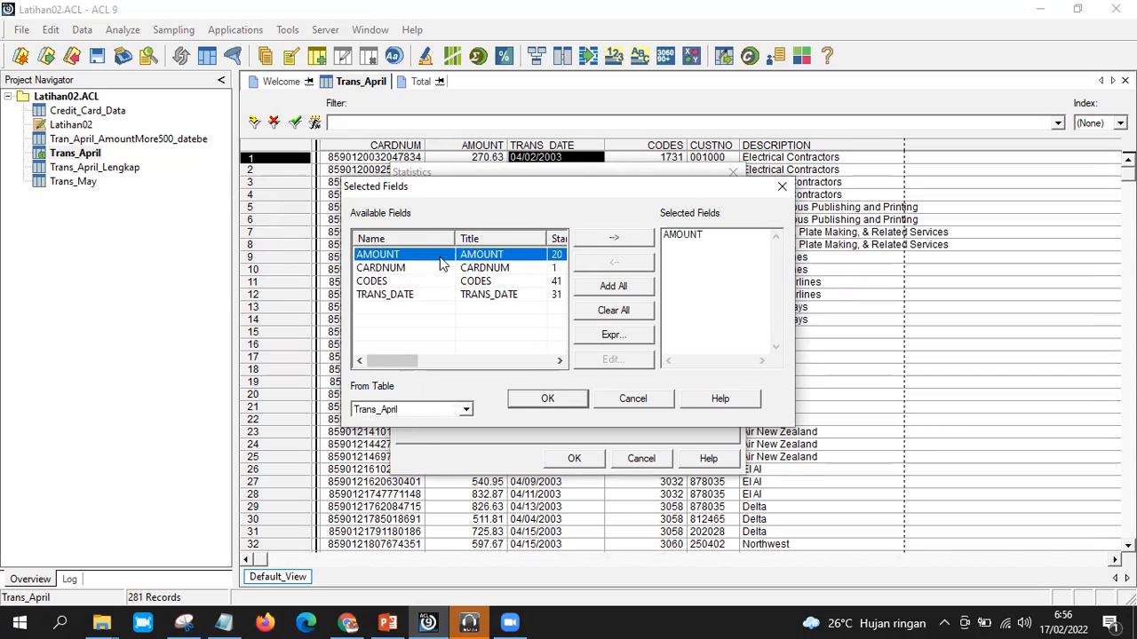
{"action": "left_click", "coordinate": [698, 236]}
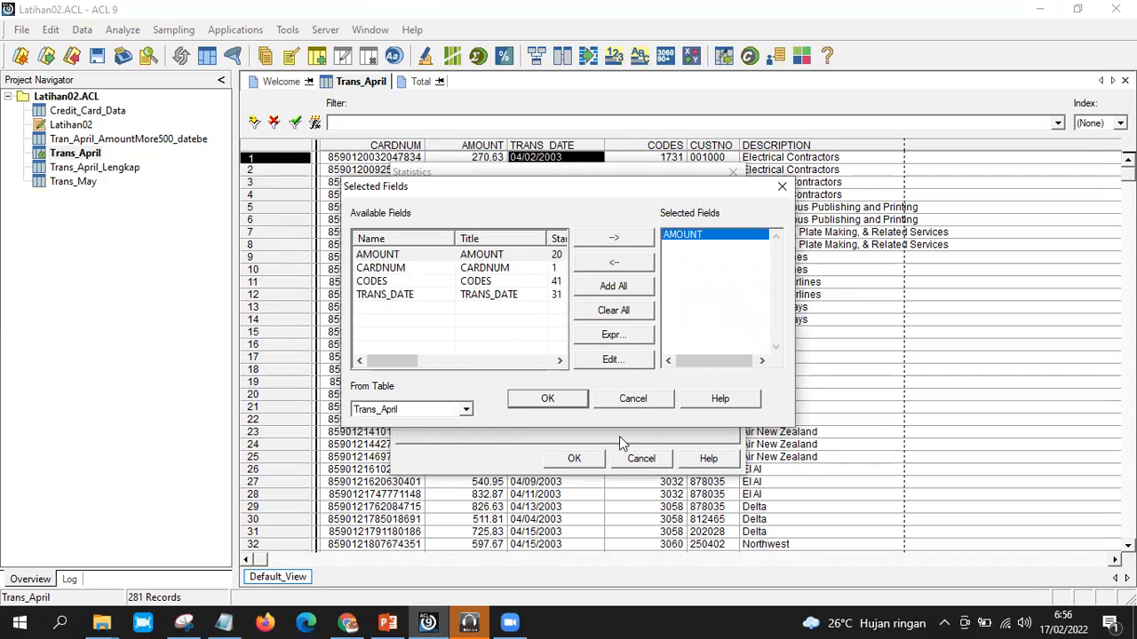
{"action": "left_click", "coordinate": [556, 398]}
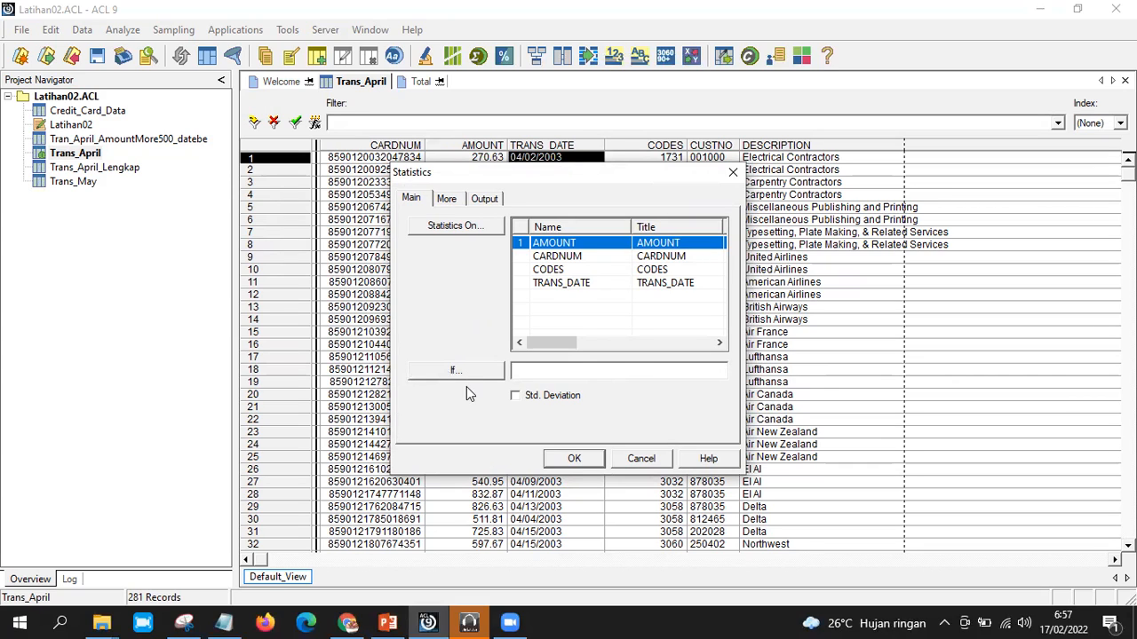
{"action": "left_click", "coordinate": [575, 462]}
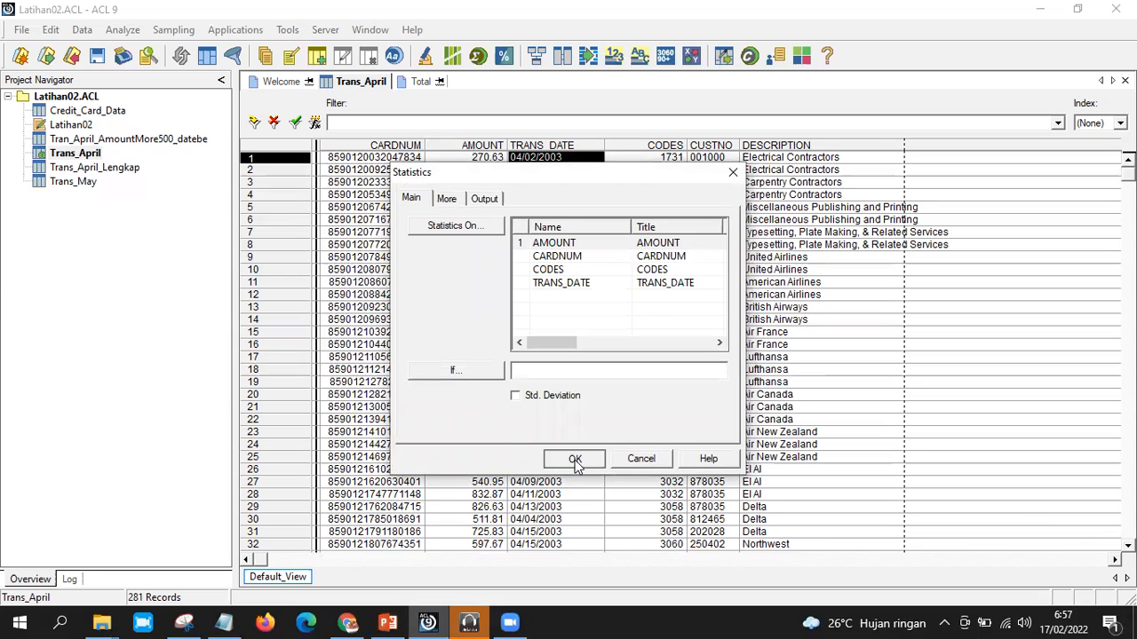